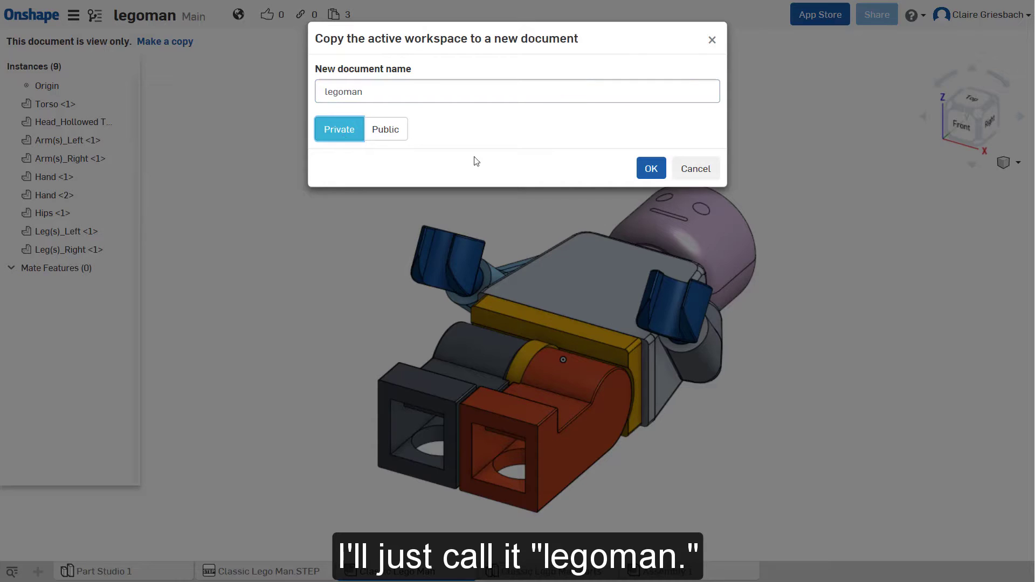
# Copy the workspace to a new private document named legoman and add the Intact application to it.
pyautogui.click(652, 169)
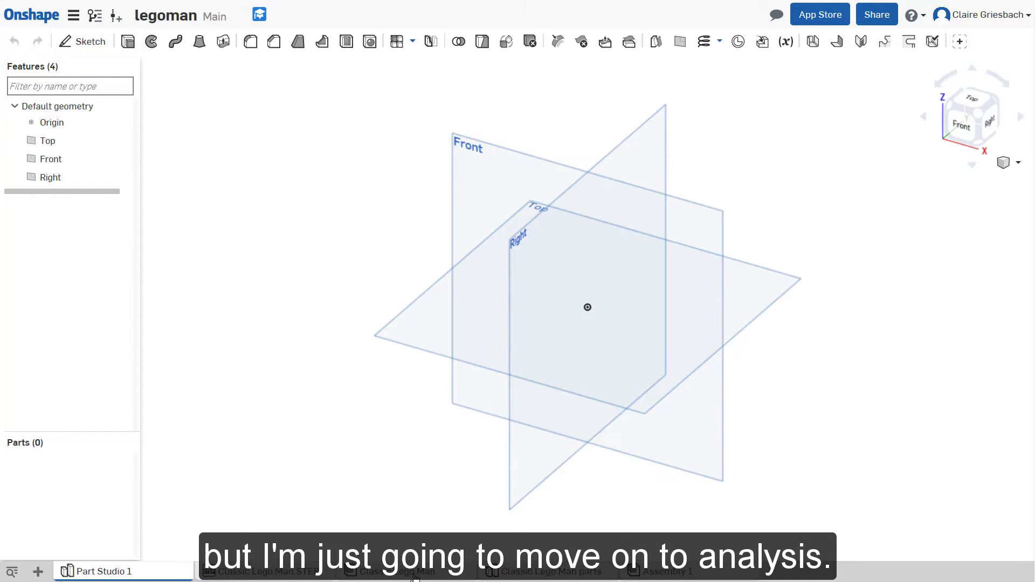
pyautogui.click(415, 577)
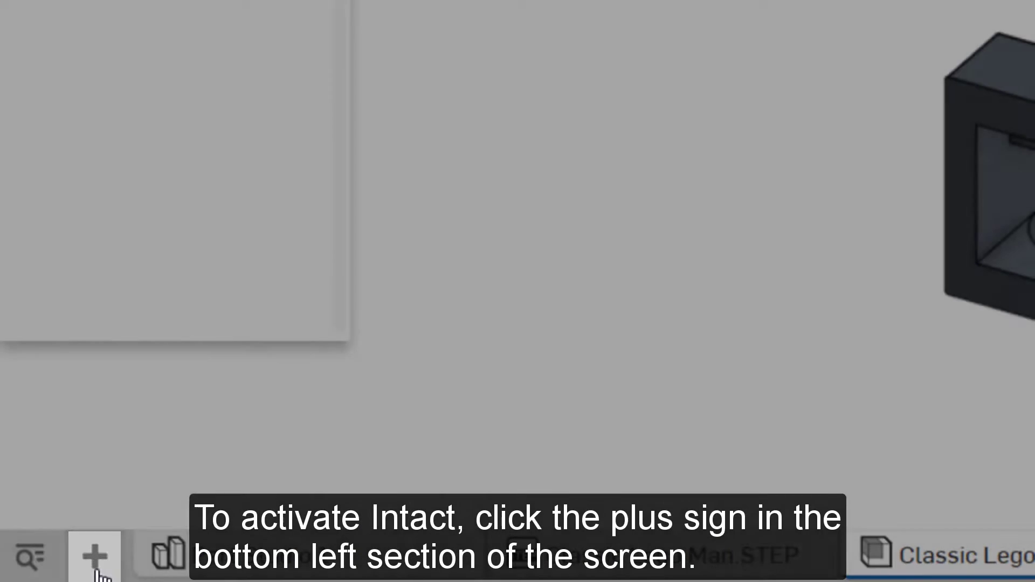
pyautogui.click(96, 556)
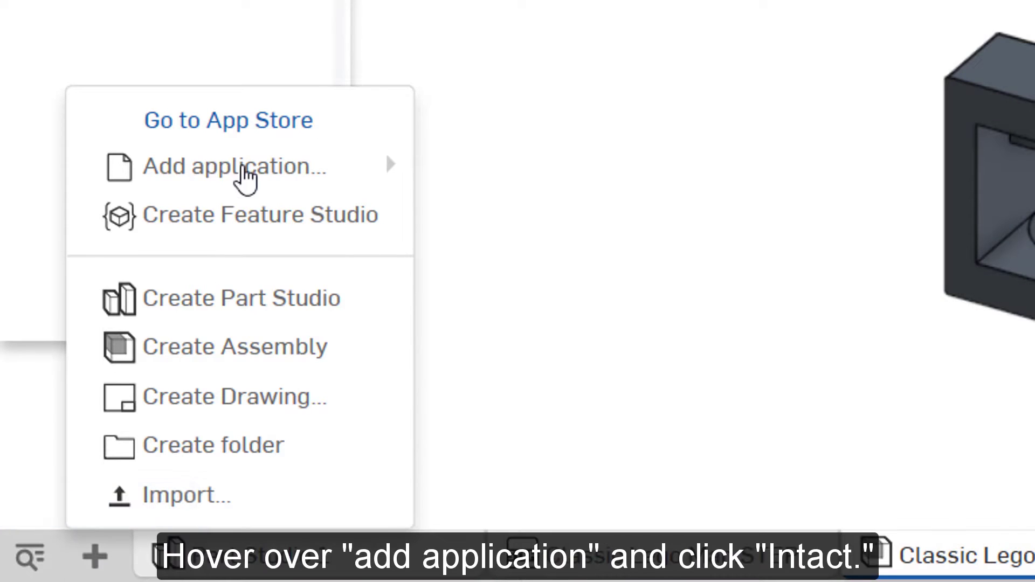
pyautogui.moveTo(400, 178)
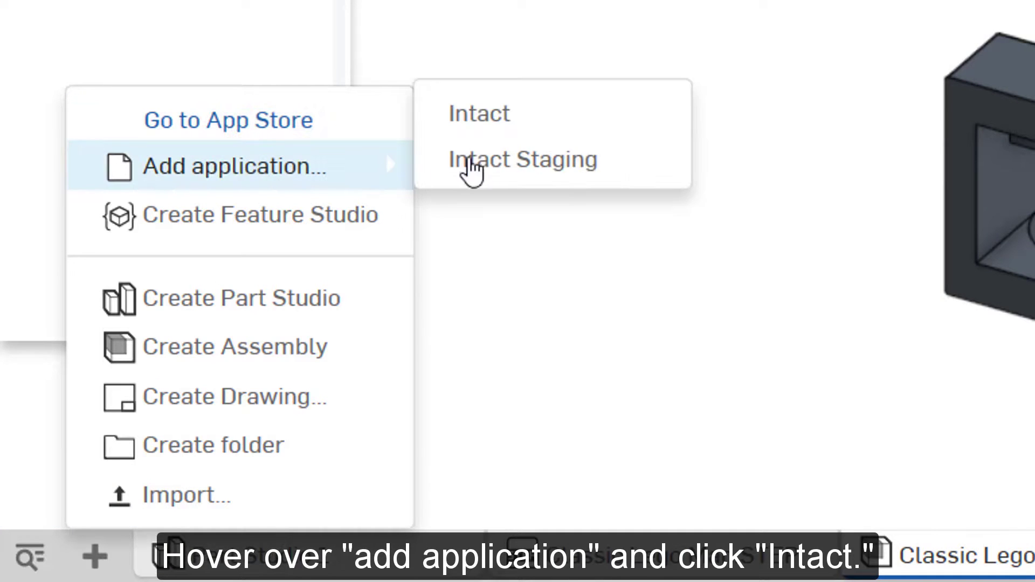
pyautogui.click(500, 124)
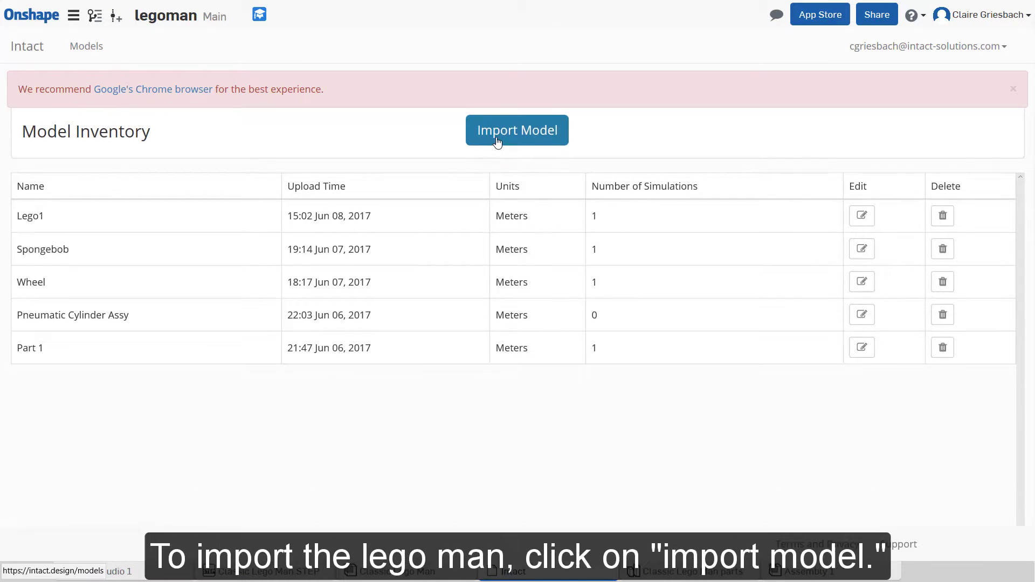
# Import the Classic Lego Man assembly into the model inventory and start a new simulation for it.
pyautogui.click(501, 119)
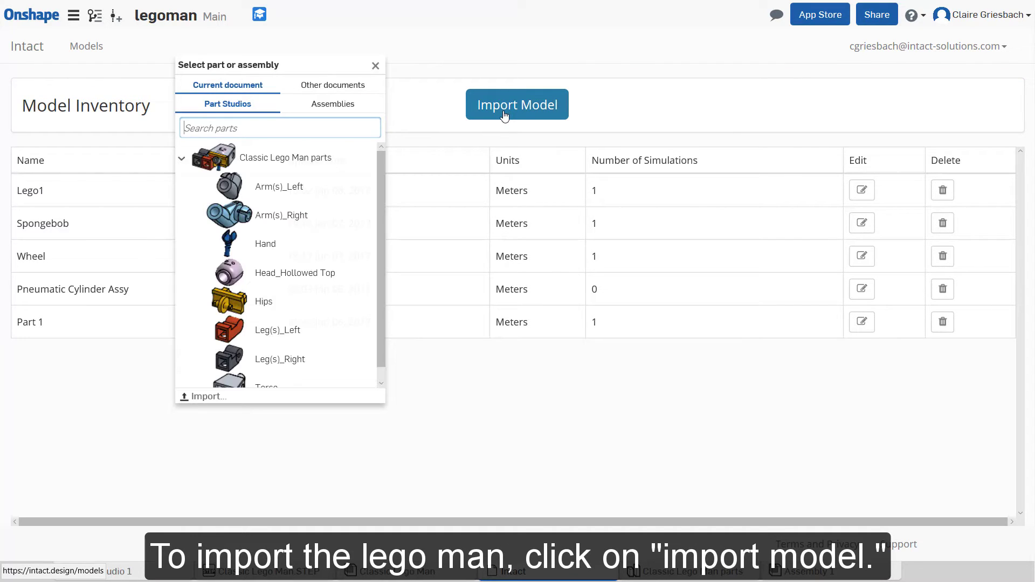
pyautogui.click(340, 109)
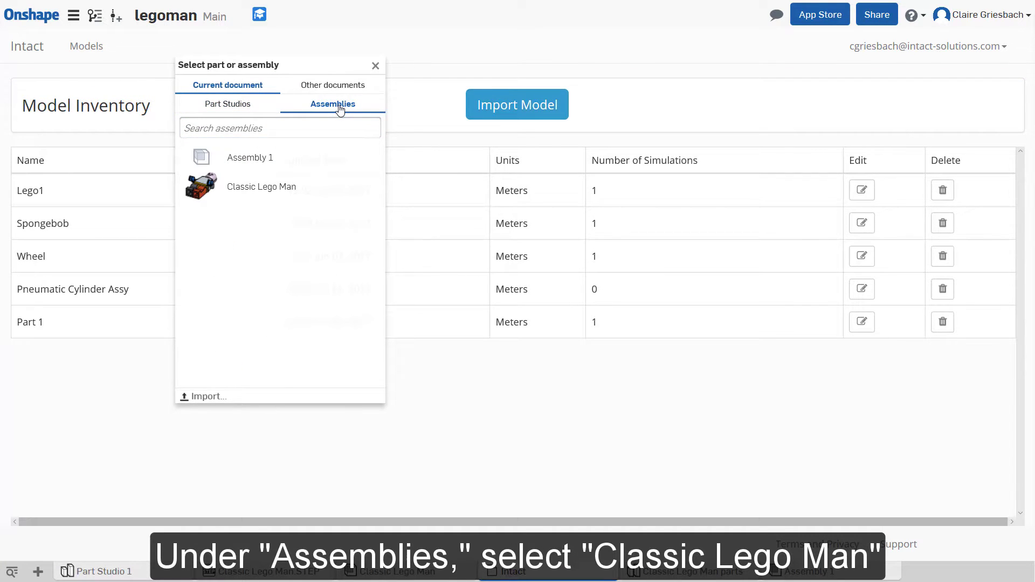
pyautogui.click(272, 199)
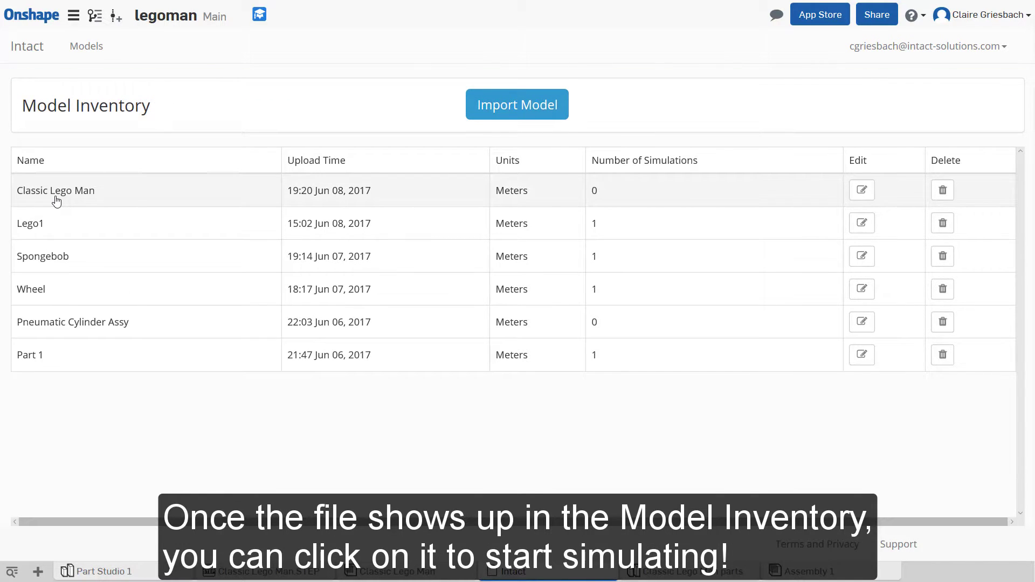
pyautogui.click(57, 195)
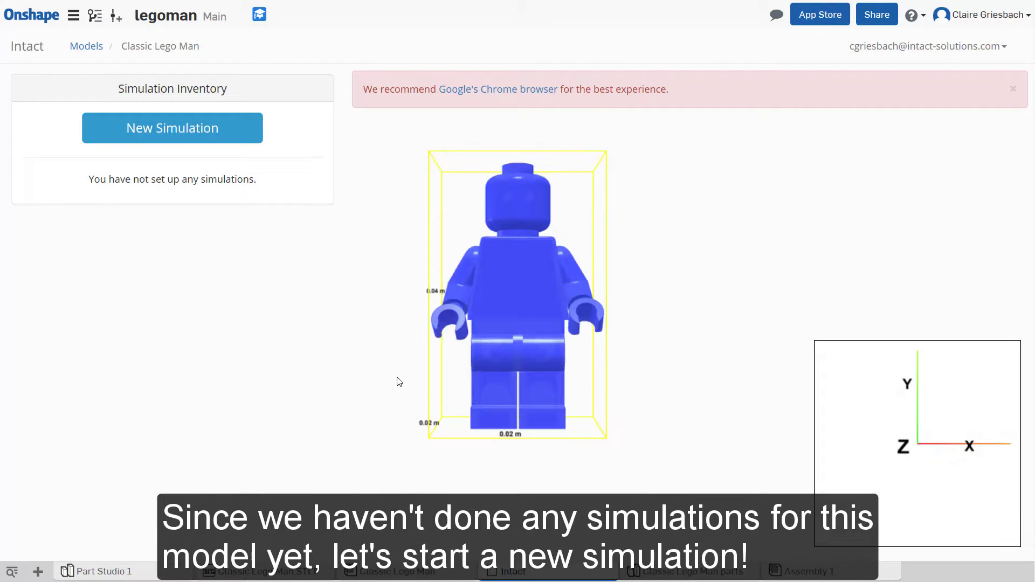
pyautogui.click(237, 141)
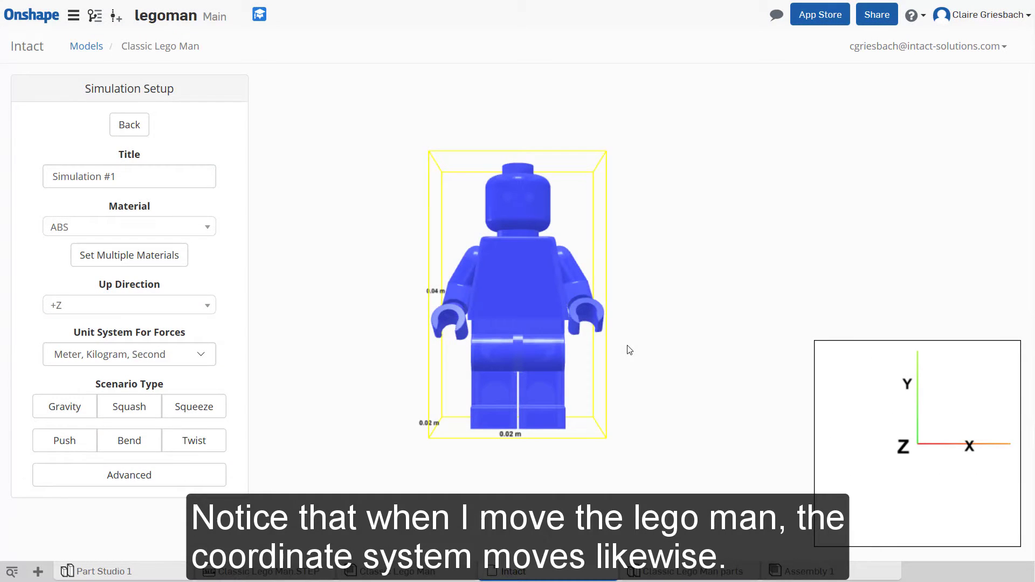
# Examine the Lego man model and its coordinate axes from different angles, positions and distances.
pyautogui.moveTo(626, 348); pyautogui.dragTo(567, 382)
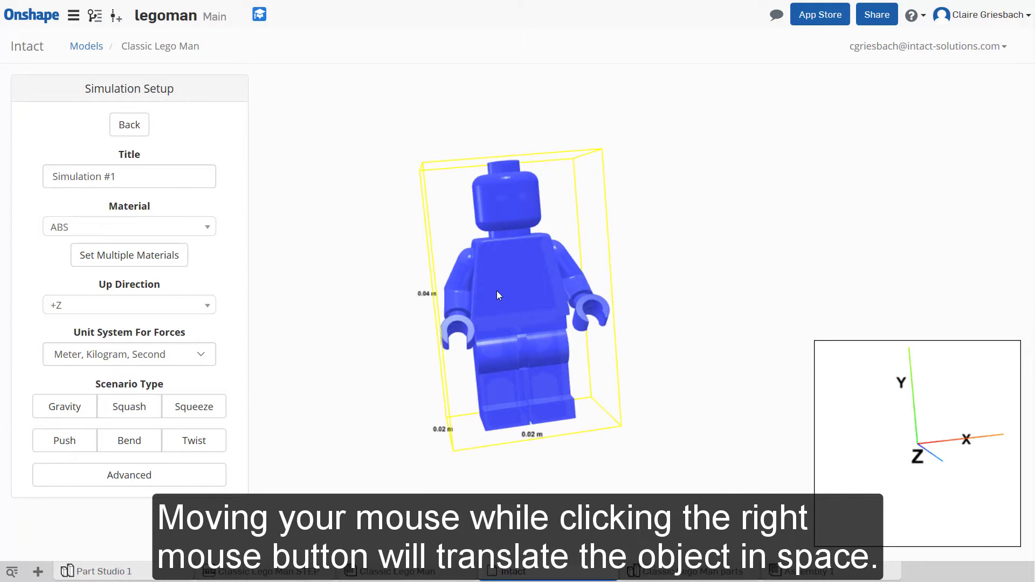
pyautogui.moveTo(497, 293); pyautogui.dragTo(509, 370, button='right')
pyautogui.scroll(2, 508, 367)
pyautogui.scroll(-5, 508, 367)
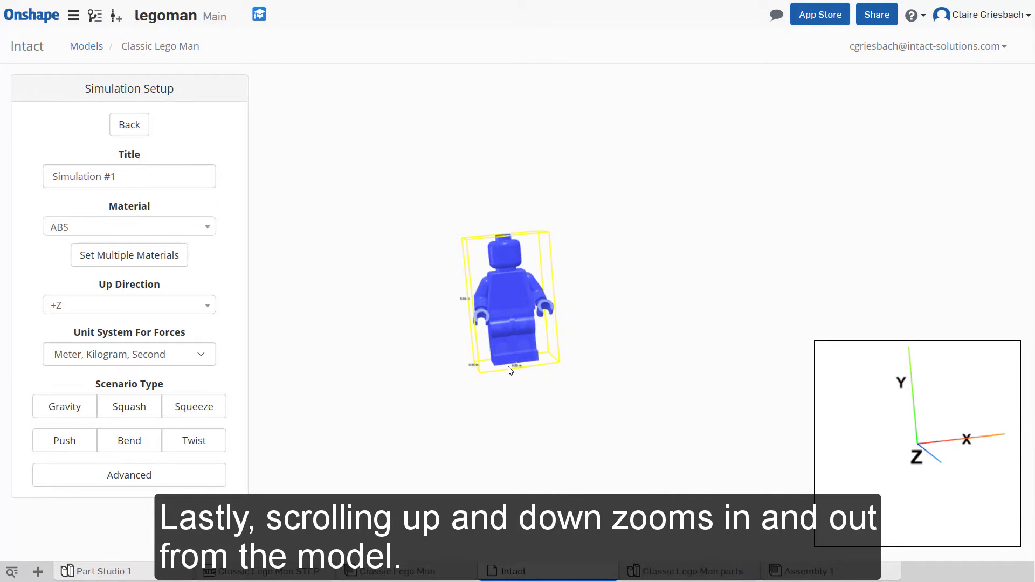
pyautogui.scroll(6, 508, 366)
pyautogui.scroll(-4, 503, 362)
pyautogui.scroll(5, 503, 362)
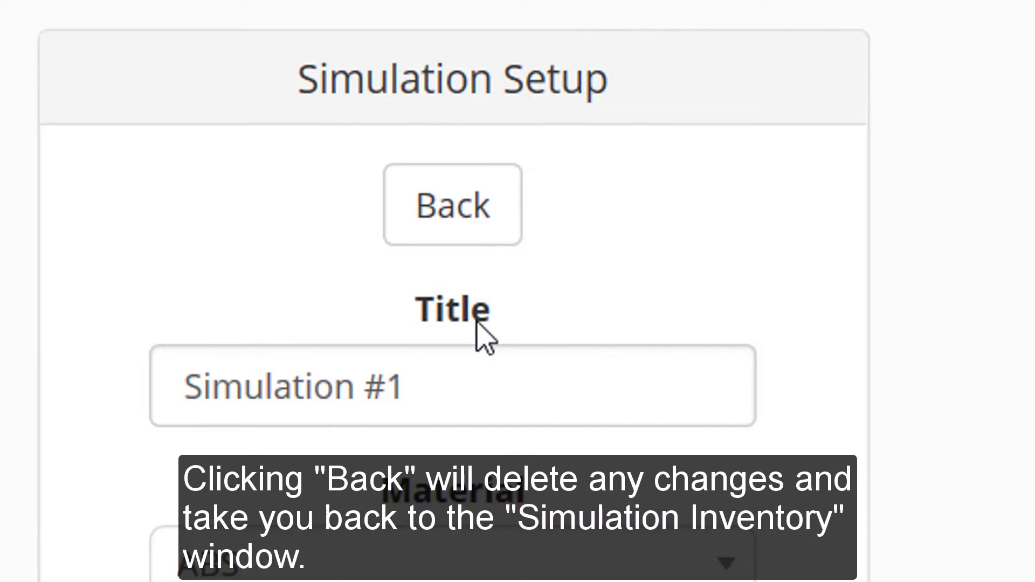
# Title the simulation LegoMan and choose ABS from the 3-D printed plastics as its material.
pyautogui.moveTo(499, 392); pyautogui.dragTo(132, 409)
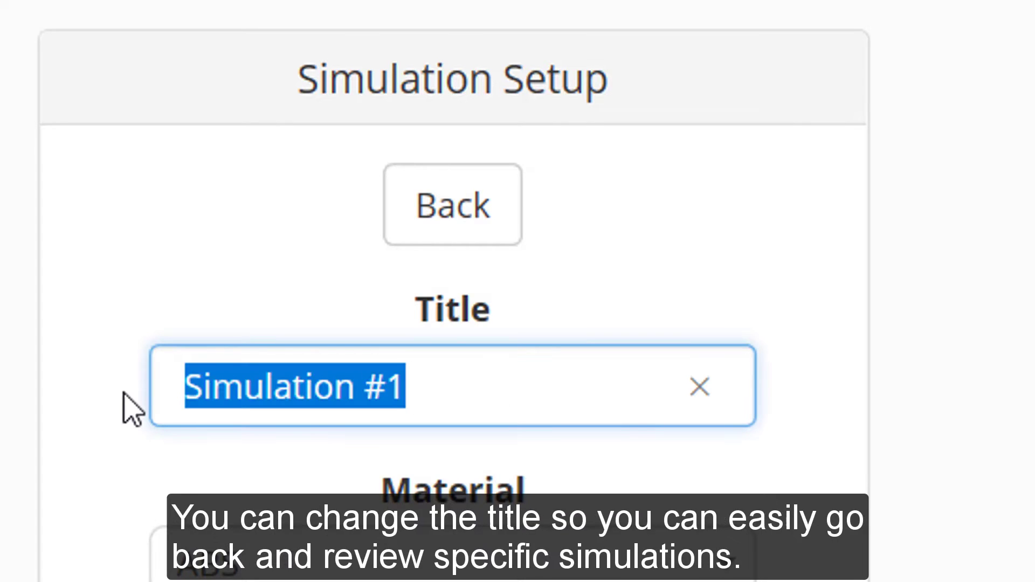
pyautogui.write('LegoMan')
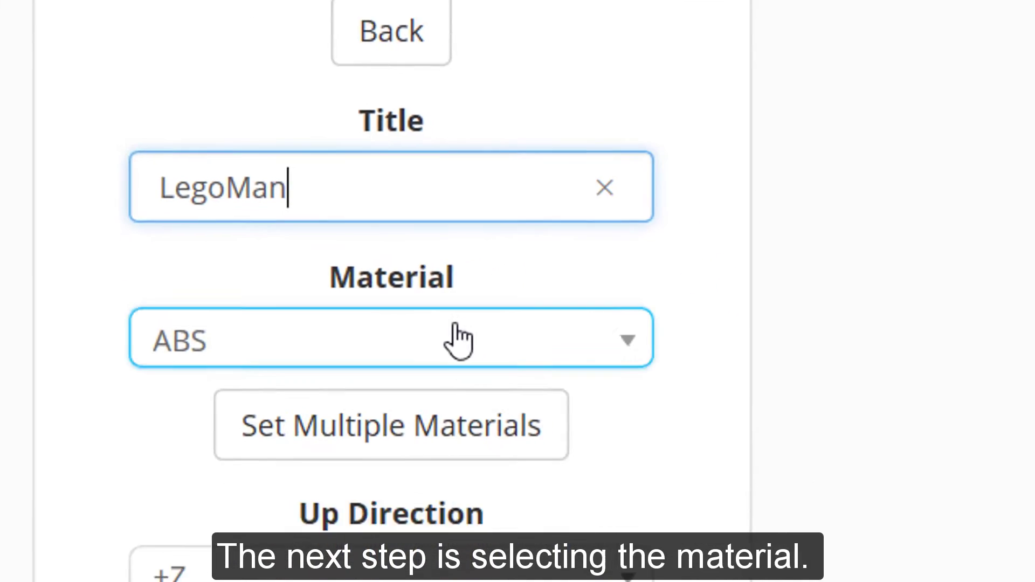
pyautogui.click(497, 114)
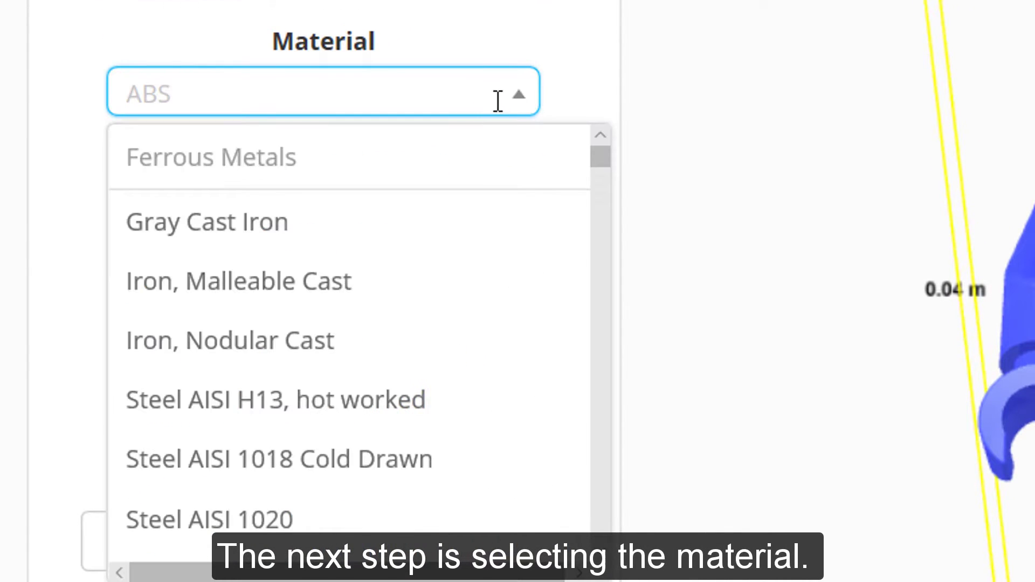
pyautogui.moveTo(611, 151); pyautogui.dragTo(585, 342)
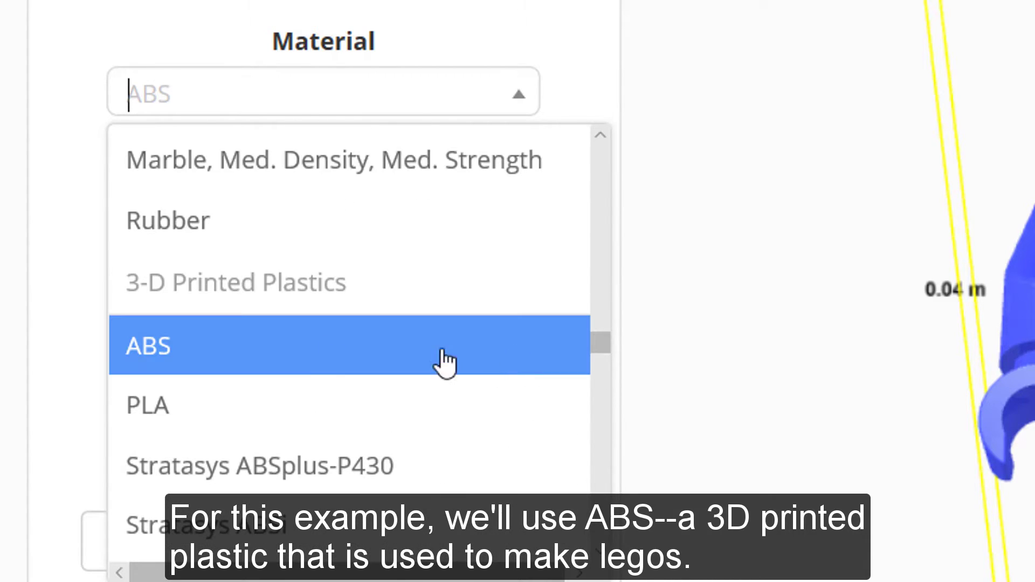
pyautogui.click(305, 350)
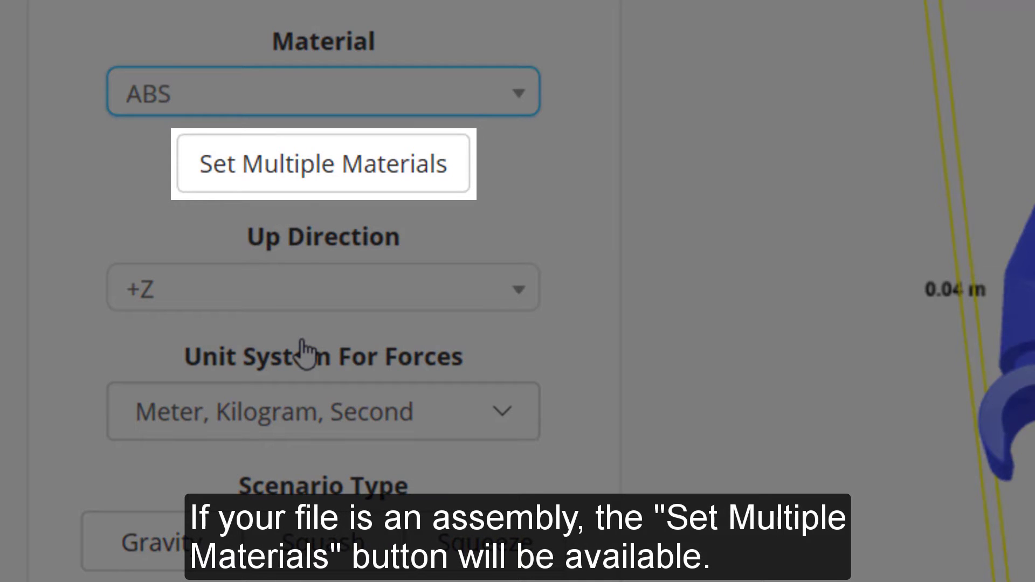
# Open the per-part material settings and assign Acetal Copolymer to the Head_Hollowed_Top part.
pyautogui.click(310, 174)
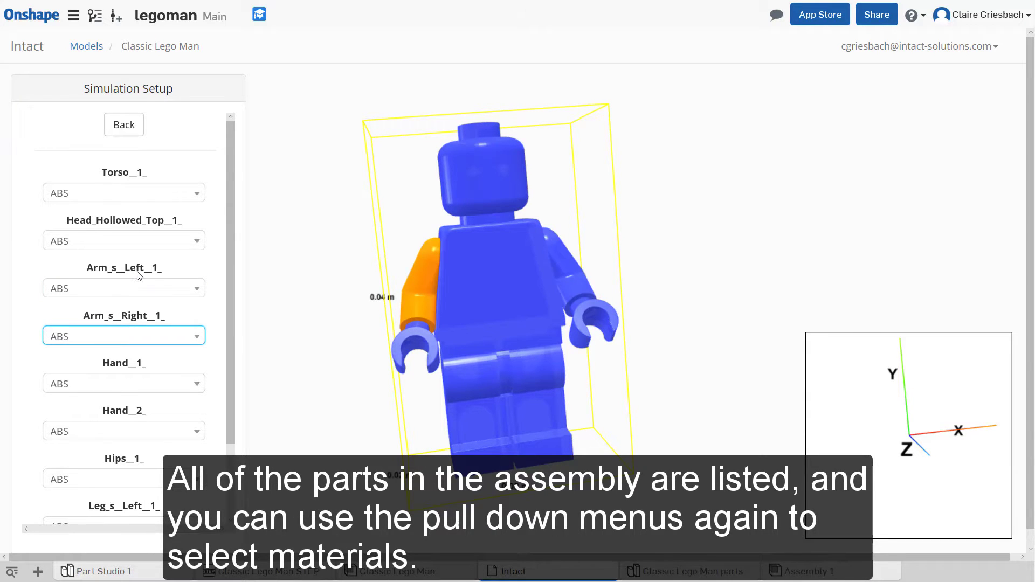
pyautogui.click(196, 242)
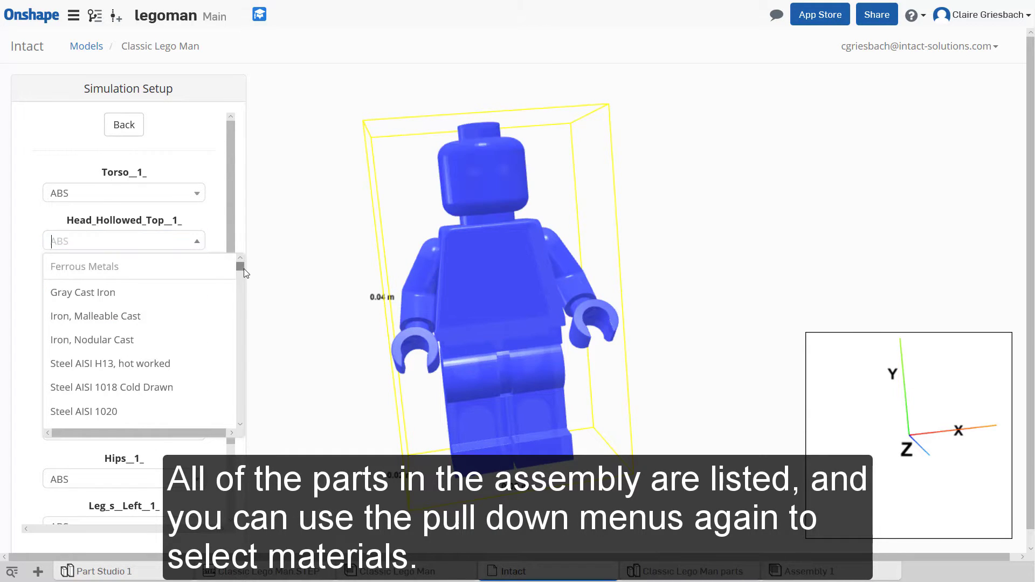
pyautogui.moveTo(242, 270); pyautogui.dragTo(241, 400)
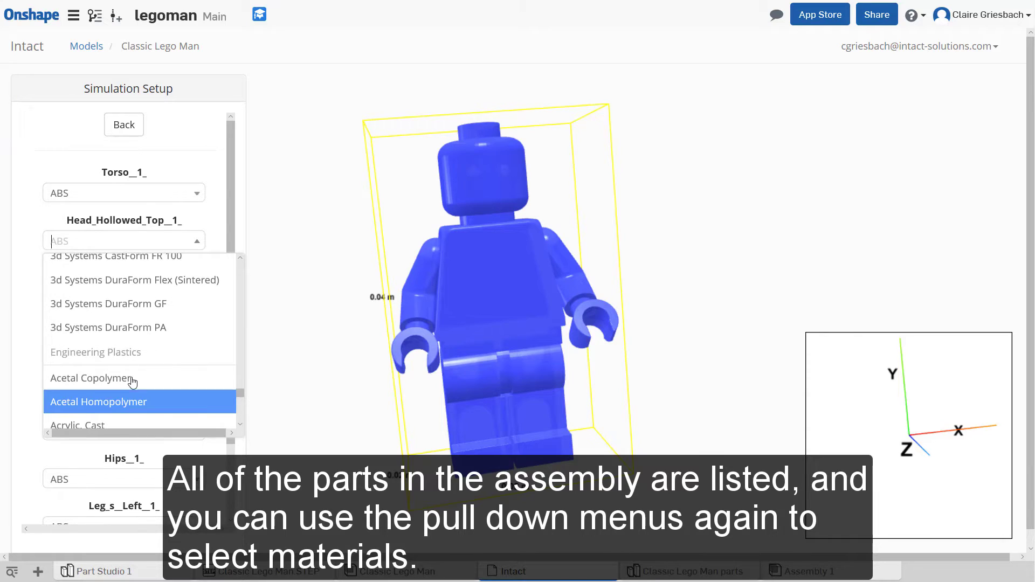
pyautogui.click(108, 378)
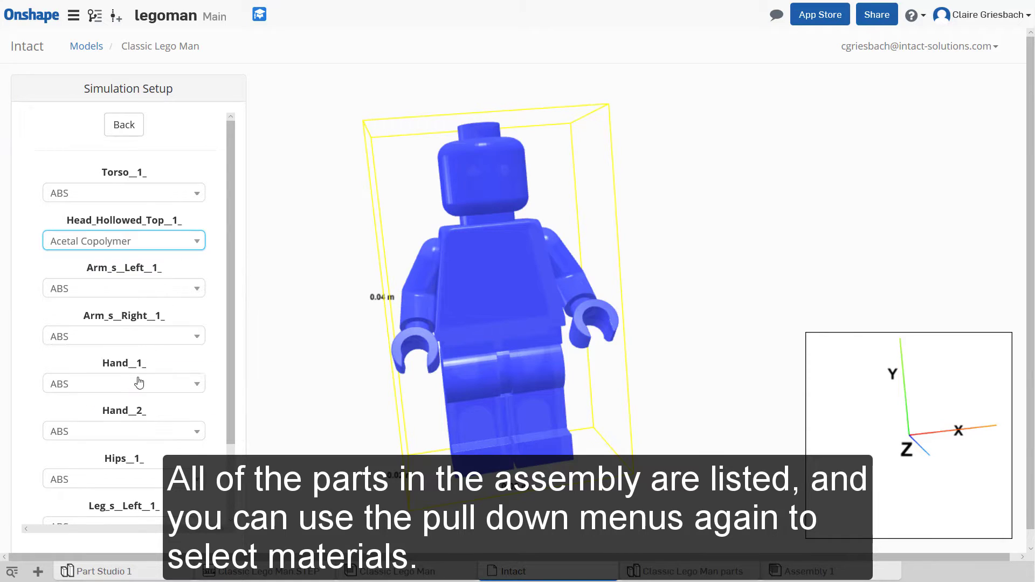
# Set the Head_Hollowed_Top part's material back to ABS and return to the simulation setup.
pyautogui.click(198, 241)
pyautogui.moveTo(239, 392); pyautogui.dragTo(236, 340)
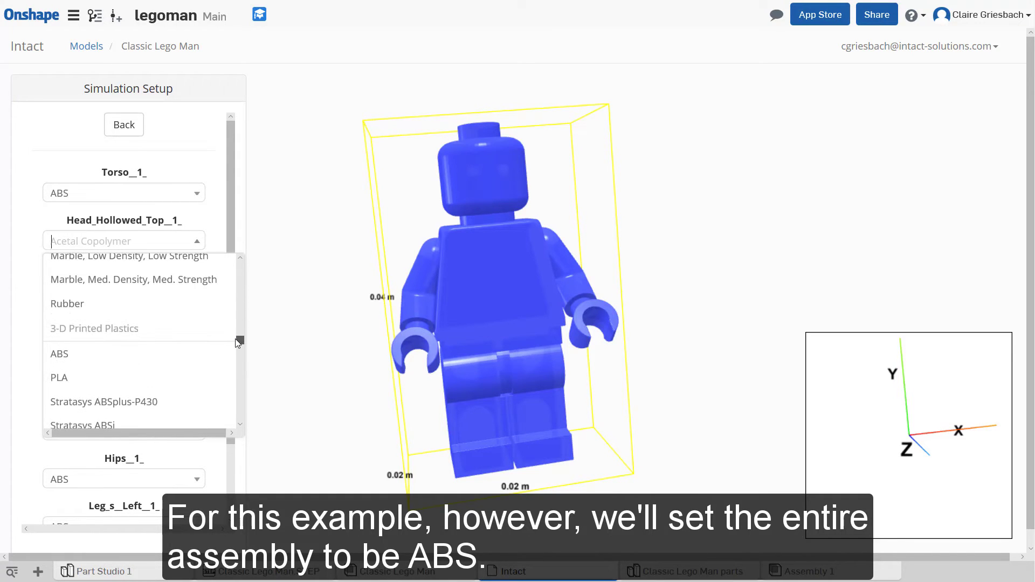
pyautogui.click(138, 354)
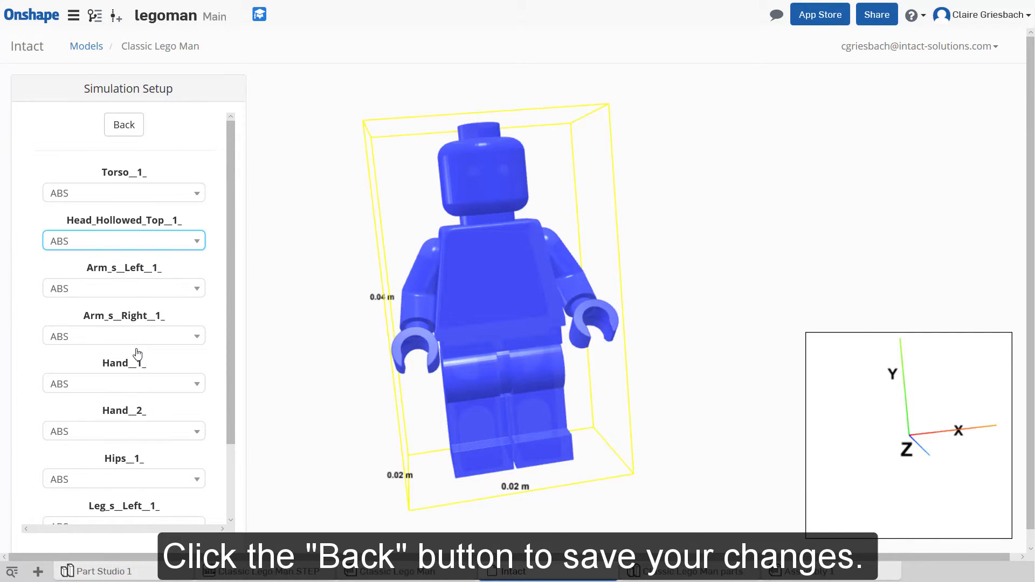
pyautogui.click(125, 129)
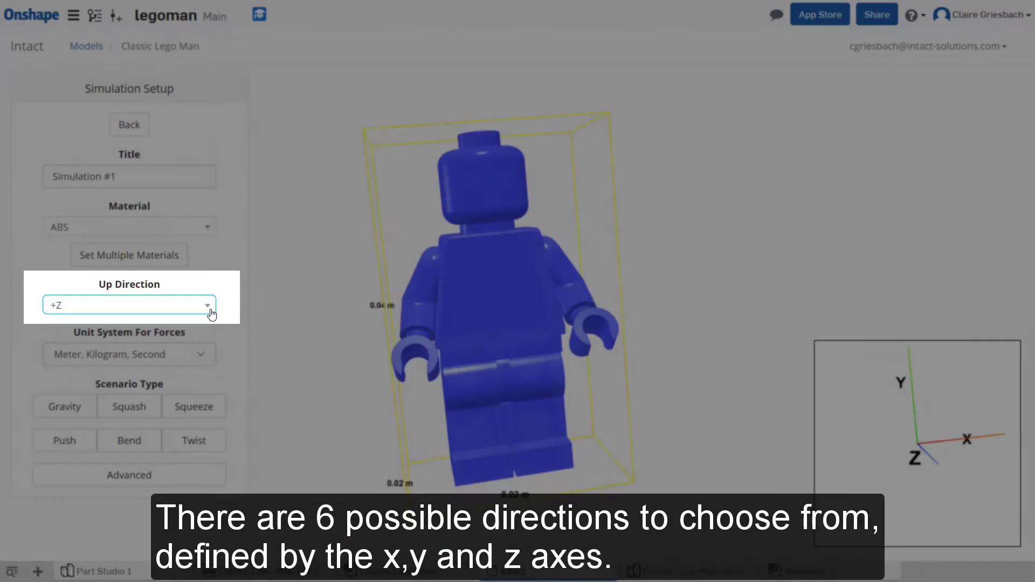
# Set the simulation's up direction to +Y and its unit system for forces to Inch, Pound, Second.
pyautogui.click(208, 306)
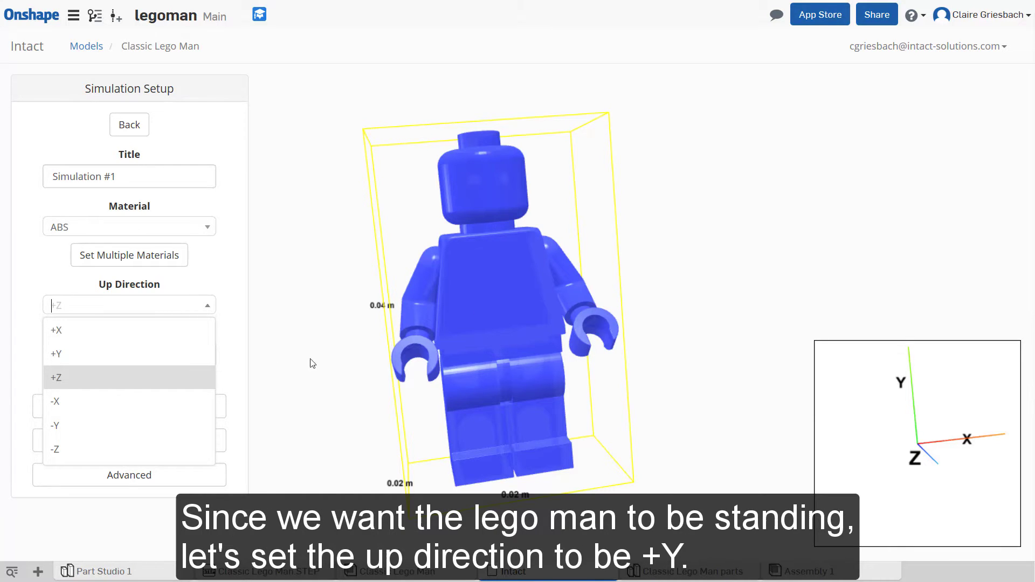
pyautogui.click(100, 356)
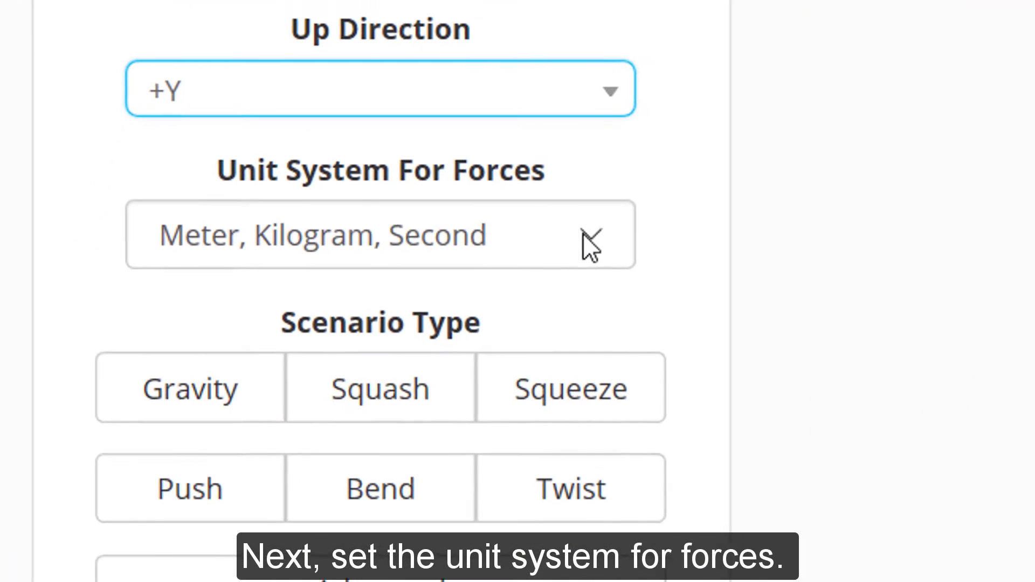
pyautogui.click(197, 354)
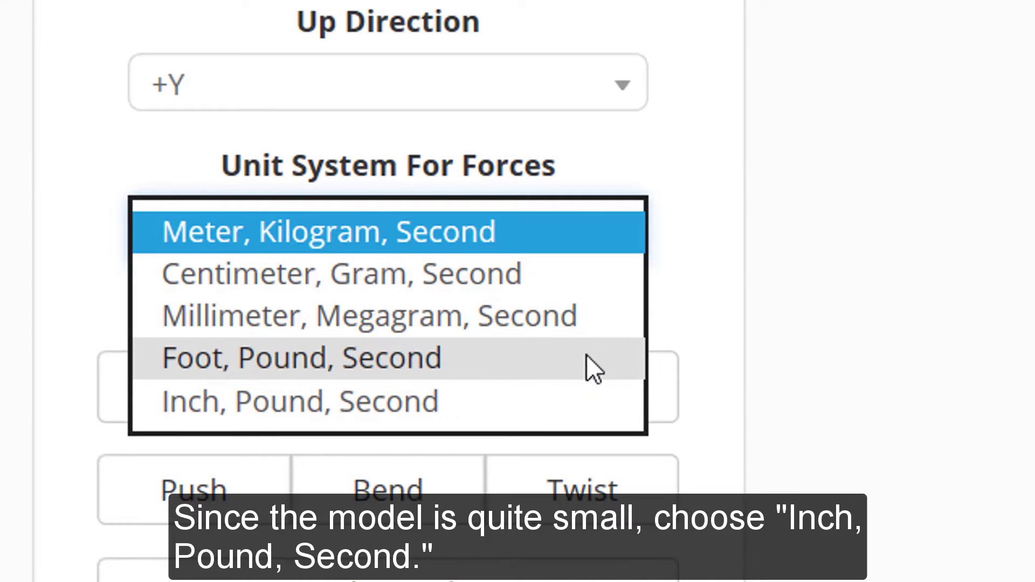
pyautogui.click(580, 416)
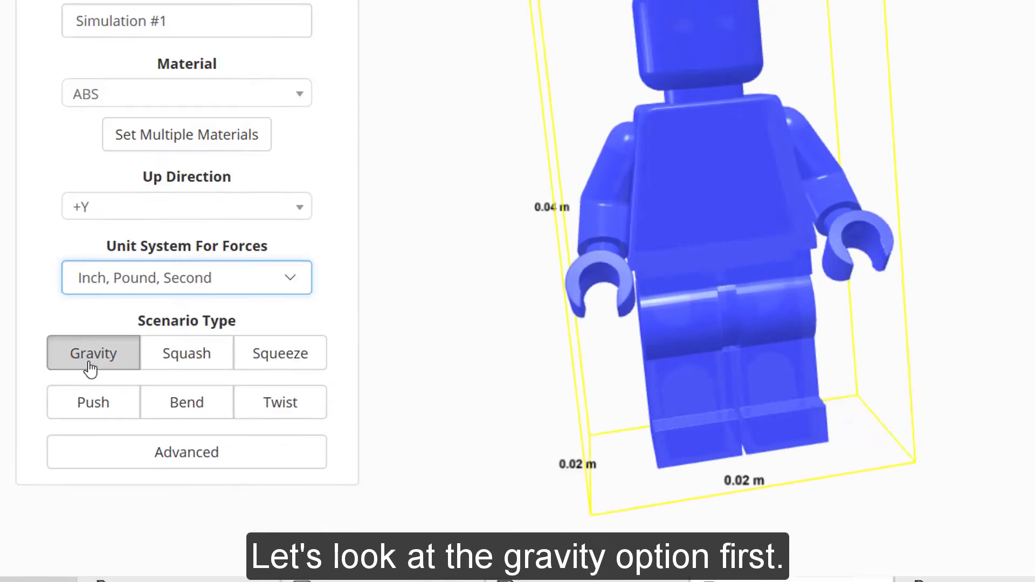
# Open the Gravity scenario, examine the model's placement on the ground plane, and return to the simulation setup.
pyautogui.click(178, 200)
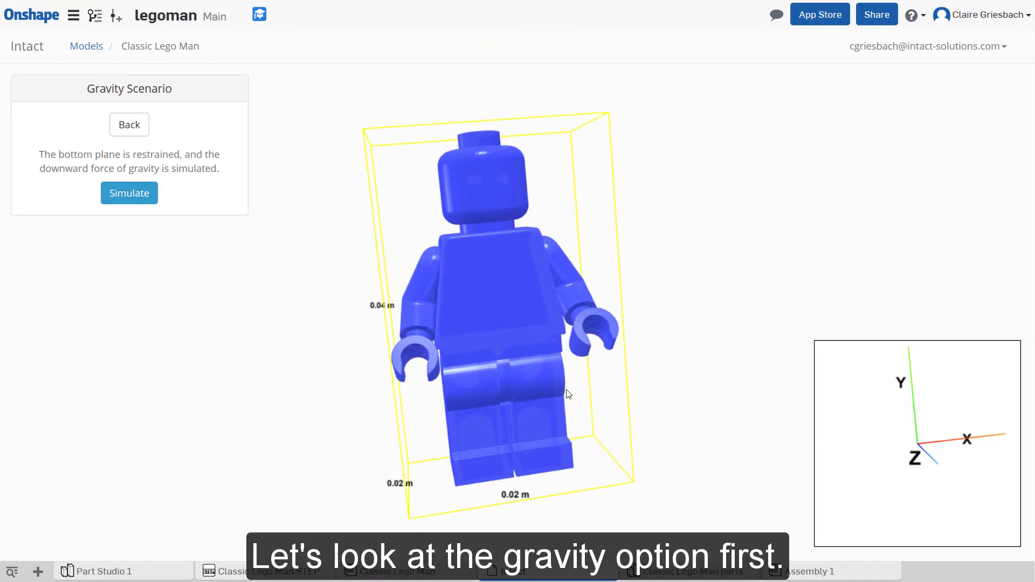
pyautogui.moveTo(568, 395); pyautogui.dragTo(542, 396)
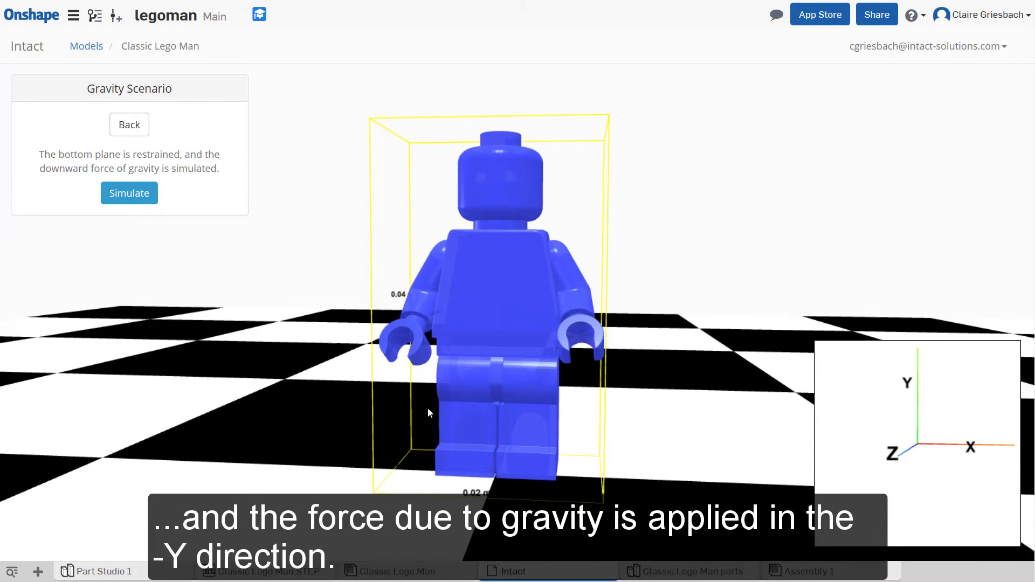
pyautogui.click(132, 125)
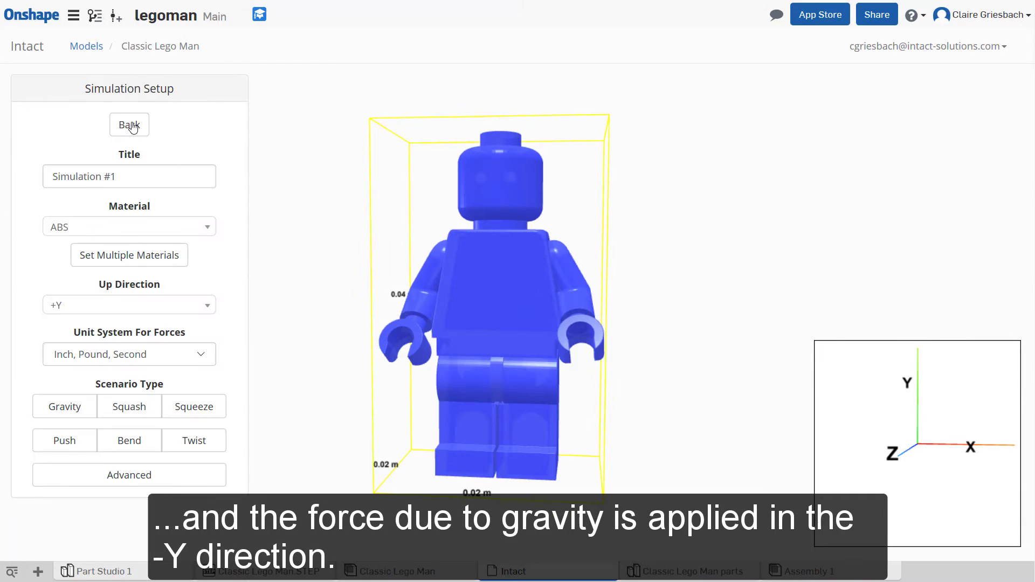
# Open the Squash scenario, inspect the downward load on the model, and try different force magnitudes.
pyautogui.click(128, 406)
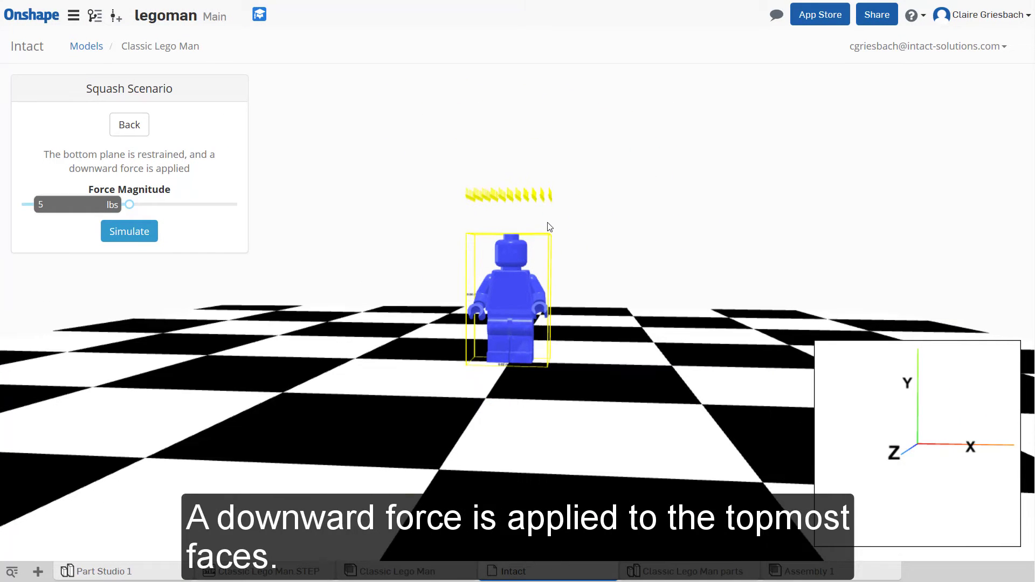
pyautogui.scroll(3, 548, 223)
pyautogui.moveTo(577, 218); pyautogui.dragTo(562, 246)
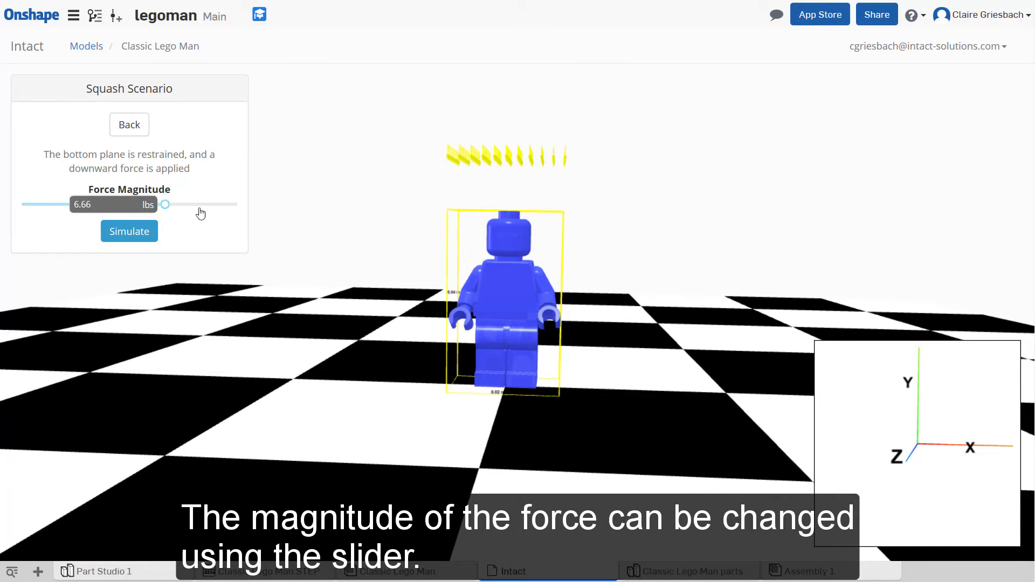
pyautogui.moveTo(200, 214); pyautogui.dragTo(108, 214)
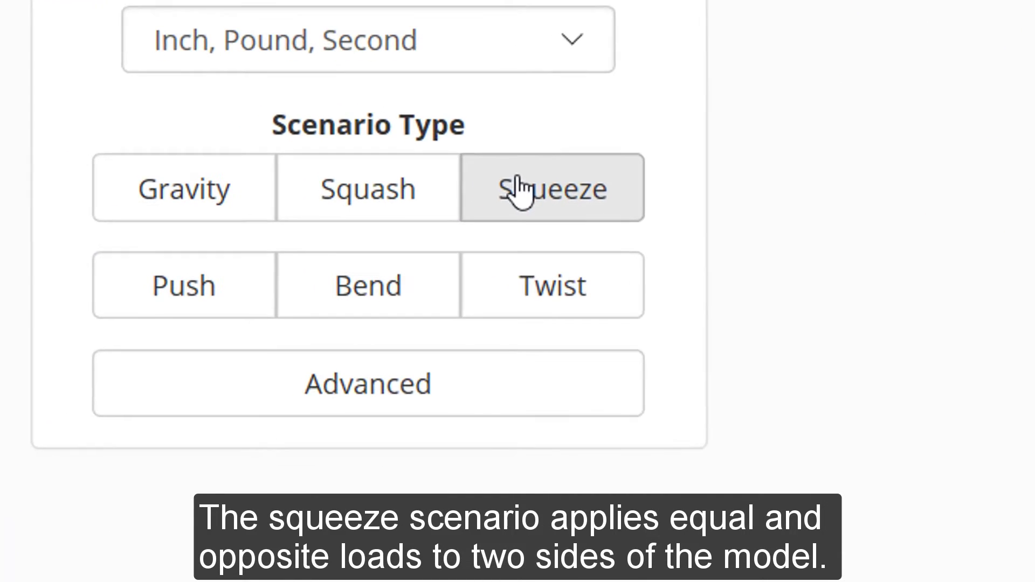
# Open the Squeeze scenario, set the force angle to 180°, try different force magnitudes, and return to the simulation setup.
pyautogui.click(518, 180)
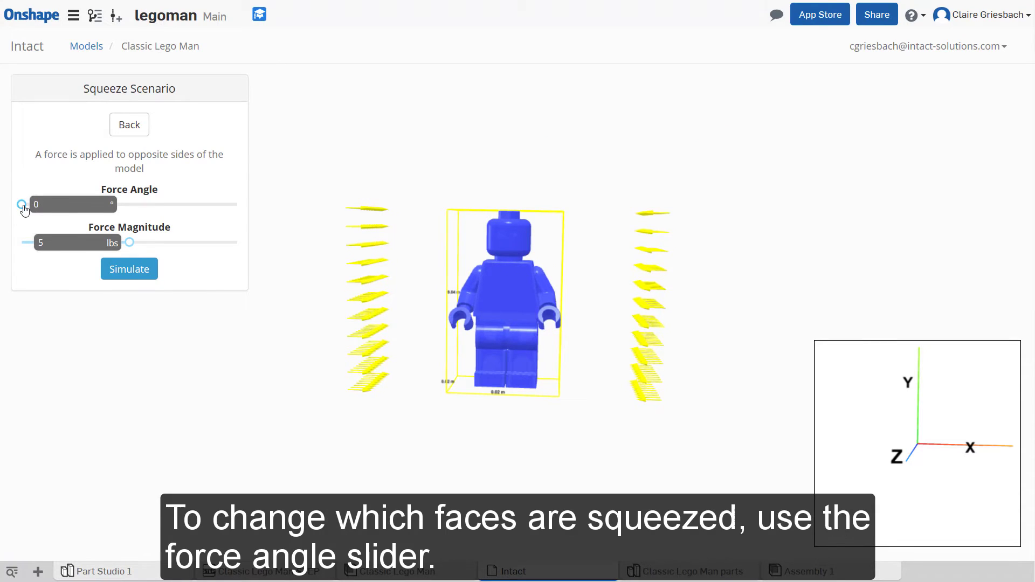
pyautogui.moveTo(21, 205); pyautogui.dragTo(245, 215)
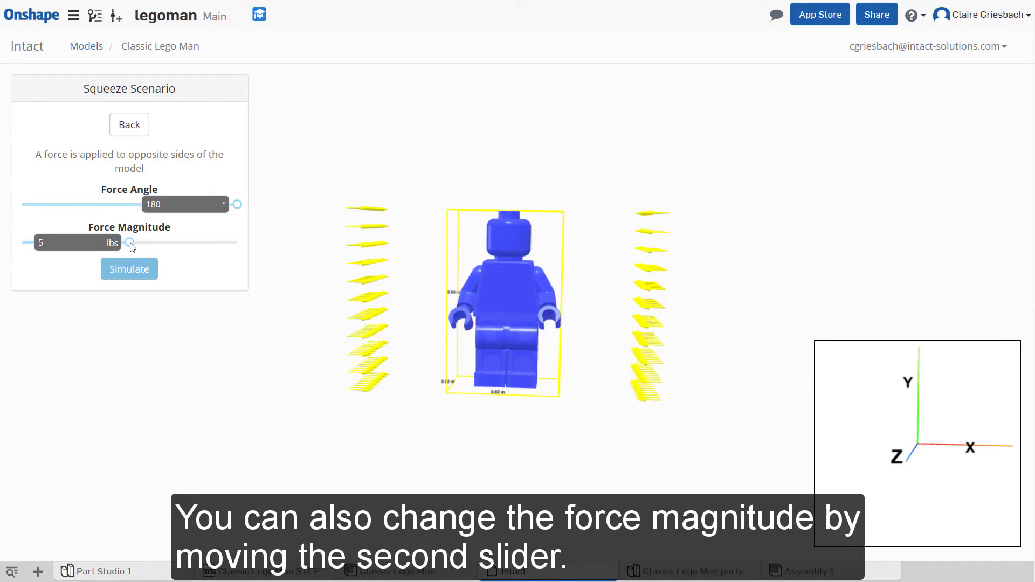
pyautogui.moveTo(130, 242); pyautogui.dragTo(192, 249)
pyautogui.moveTo(134, 249); pyautogui.dragTo(79, 250)
pyautogui.click(122, 134)
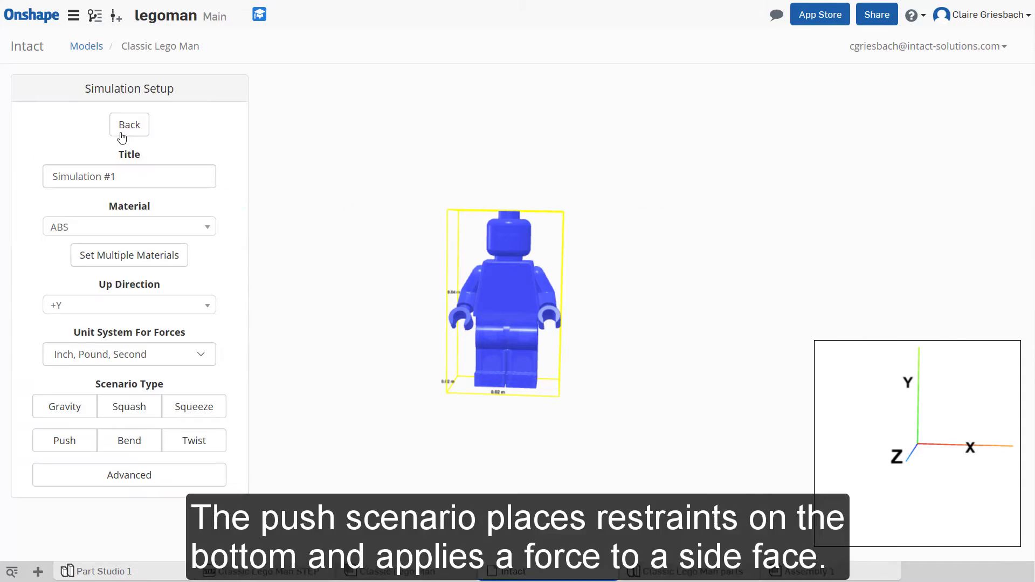
# Try the Push scenario with a force angle of 84.5° and a force magnitude of 2.72 lbs, and return to the simulation setup.
pyautogui.click(76, 372)
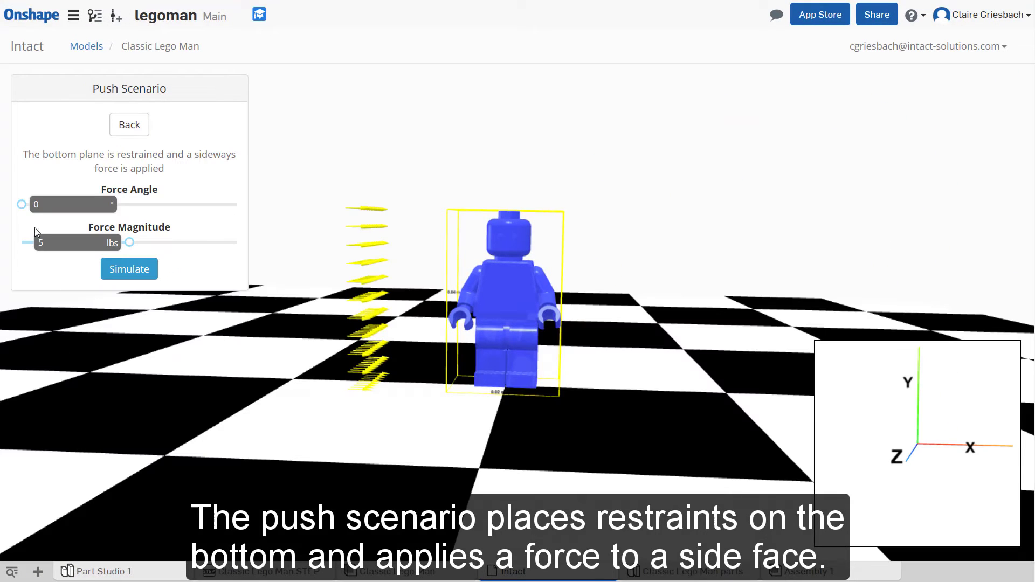
pyautogui.moveTo(23, 209); pyautogui.dragTo(72, 211)
pyautogui.moveTo(129, 242); pyautogui.dragTo(205, 244)
pyautogui.click(81, 243)
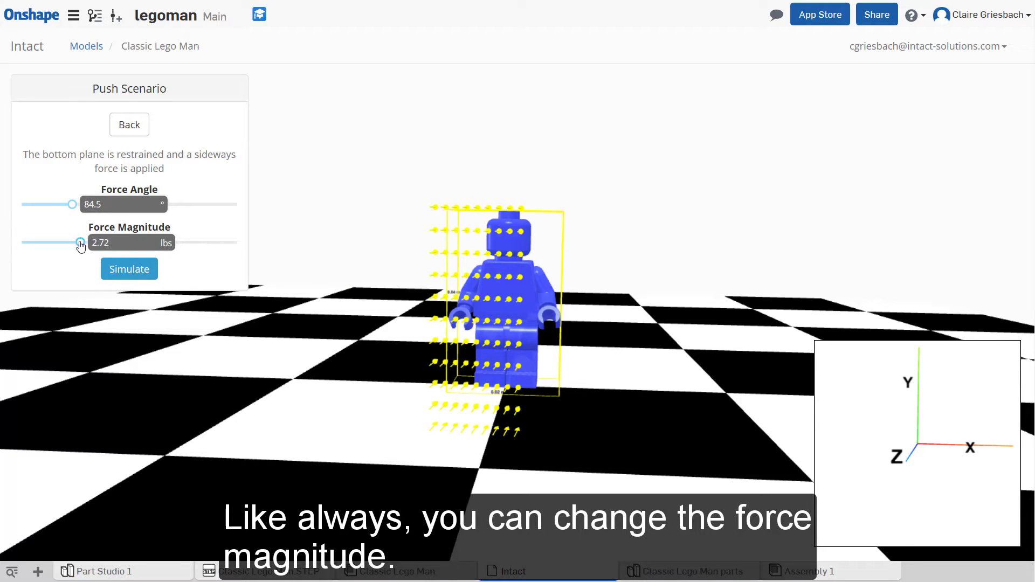
pyautogui.click(126, 130)
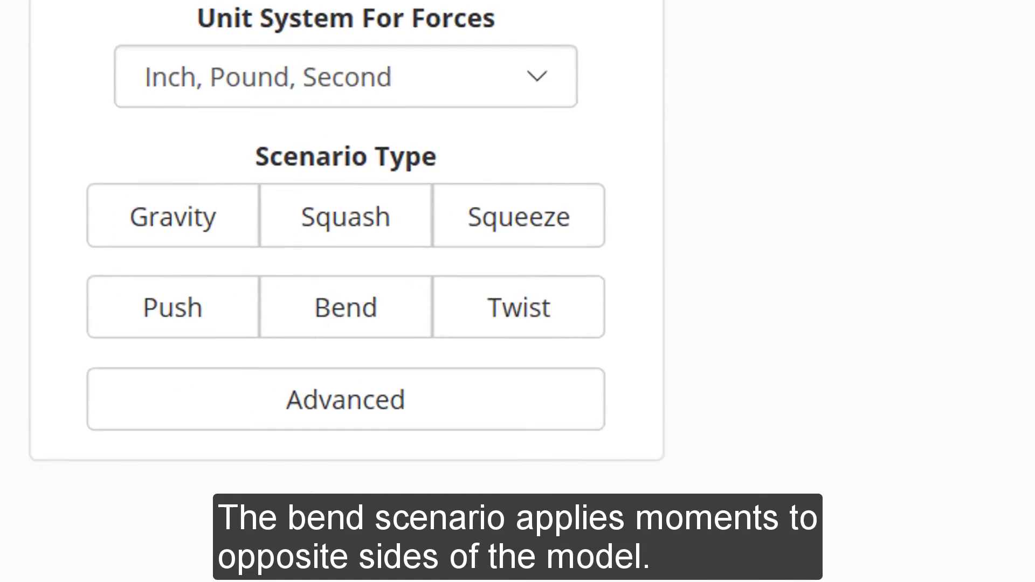
# Try the Bend scenario with a torque magnitude of 7.44 lbs-in and switched orientation, and return to the simulation setup.
pyautogui.click(349, 289)
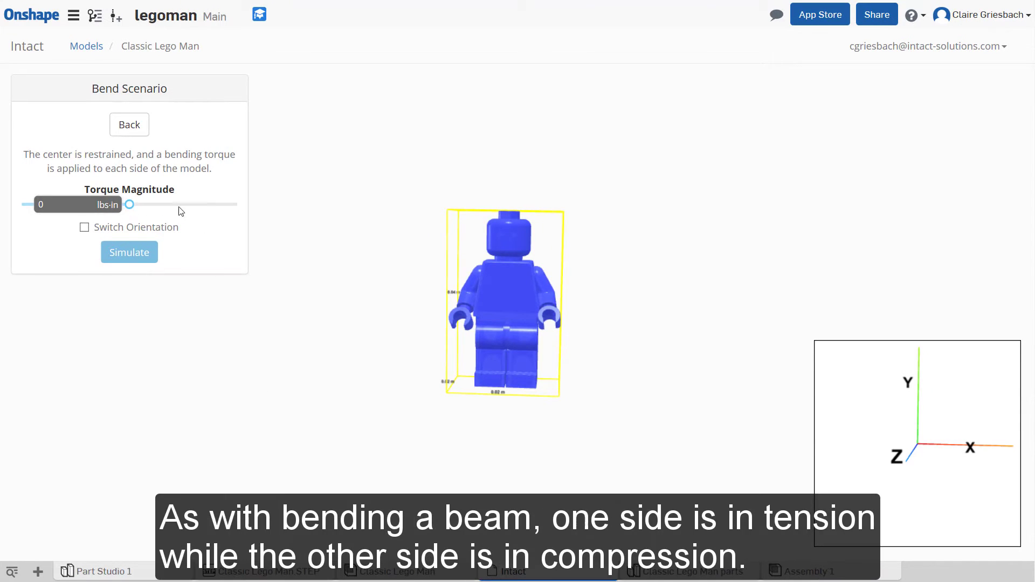
pyautogui.click(209, 205)
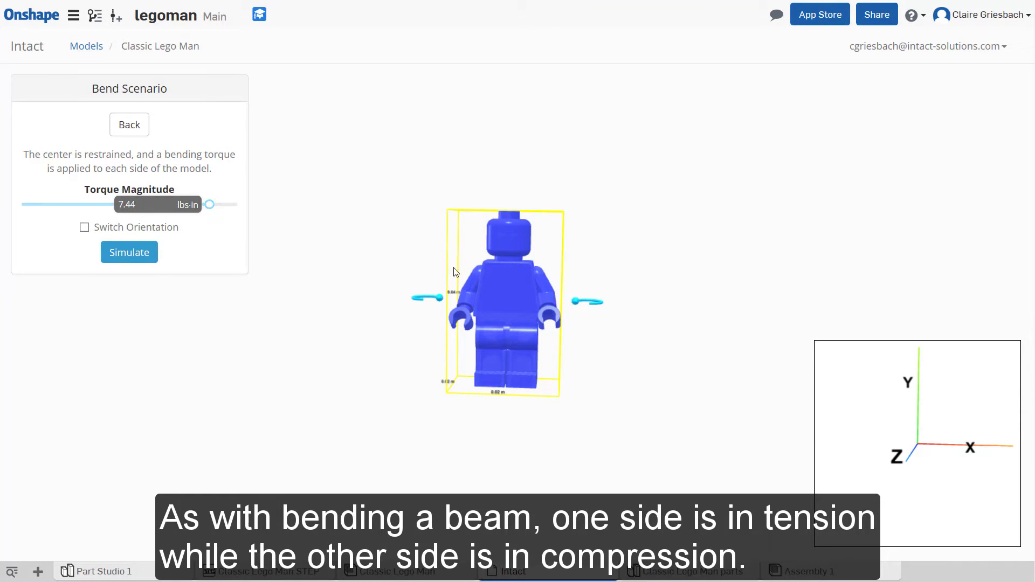
pyautogui.moveTo(454, 272); pyautogui.dragTo(500, 396)
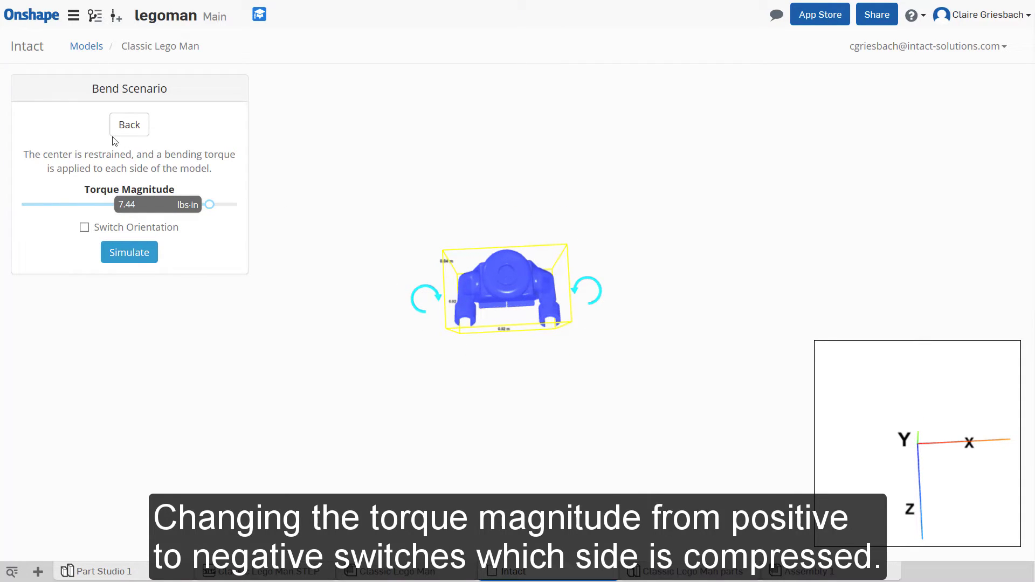
pyautogui.click(85, 229)
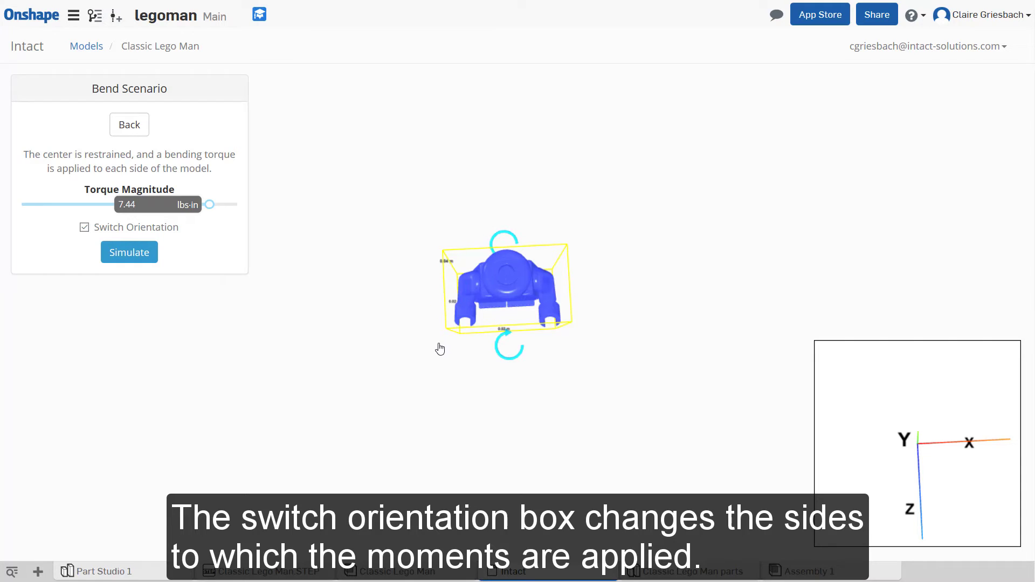
pyautogui.click(130, 127)
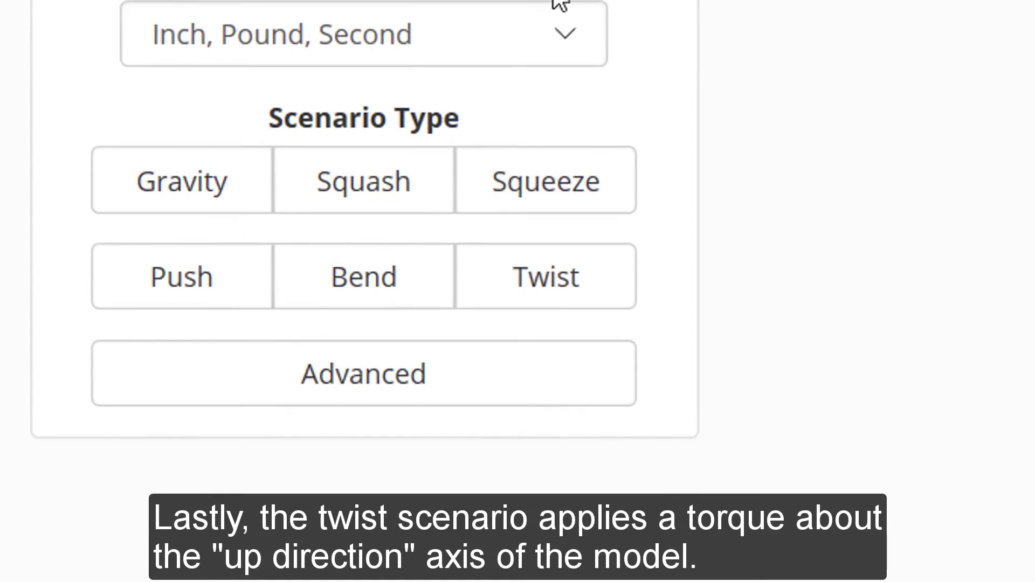
# Try the Twist scenario with a torque magnitude of 7.5 lbs-in and with a negative torque that reverses the twist direction.
pyautogui.click(542, 289)
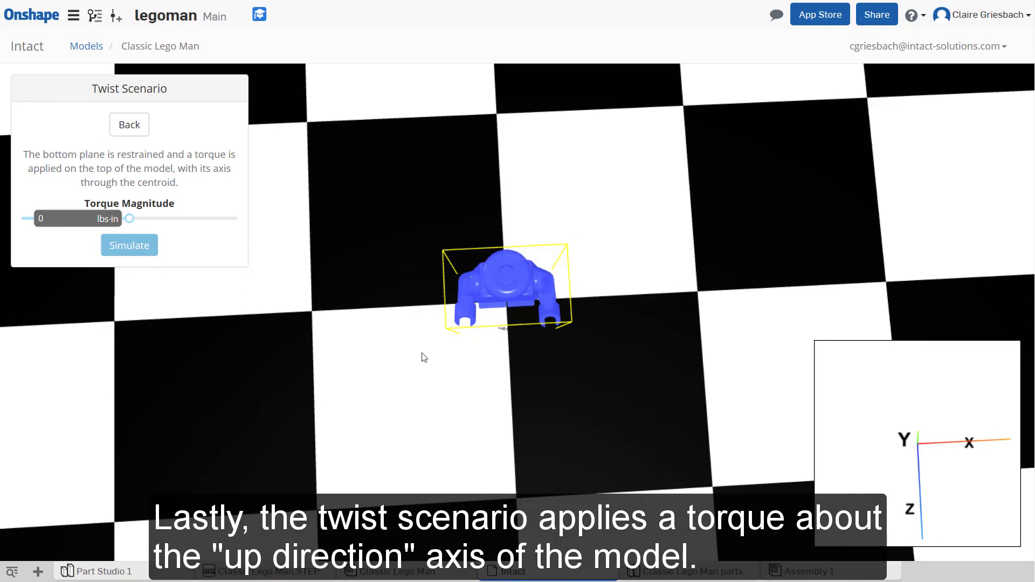
pyautogui.moveTo(130, 218); pyautogui.dragTo(210, 219)
pyautogui.moveTo(421, 326); pyautogui.dragTo(438, 348)
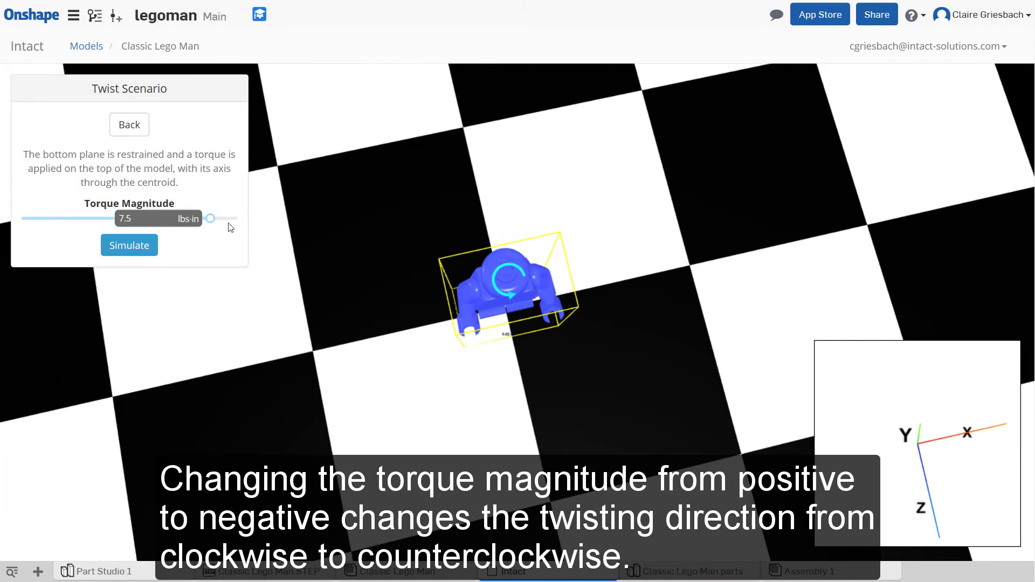
pyautogui.moveTo(211, 218); pyautogui.dragTo(58, 225)
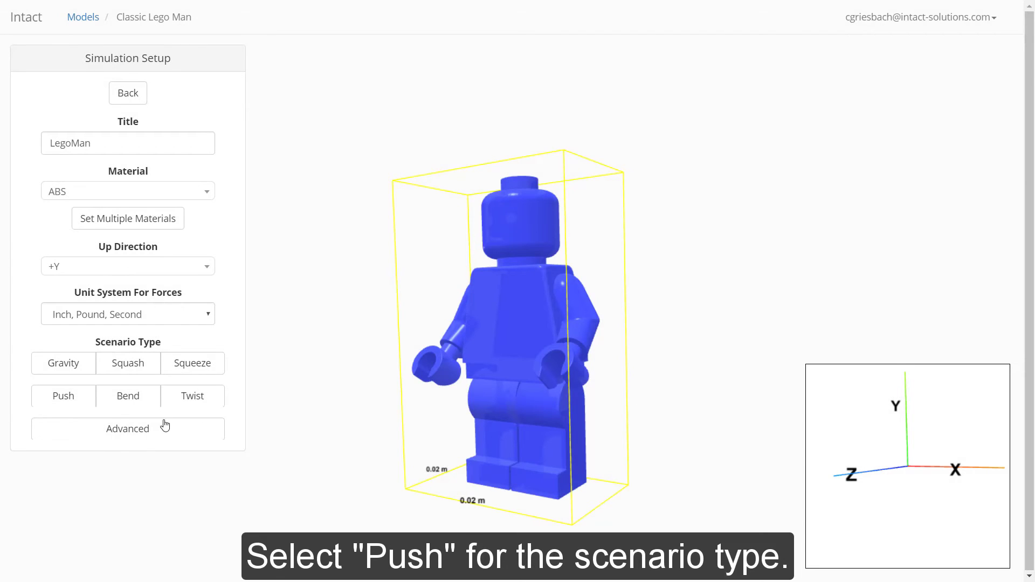
# Set up the Push scenario with a force angle of 270° and a force magnitude of 5 lbs, and run the simulation.
pyautogui.click(77, 406)
pyautogui.click(78, 409)
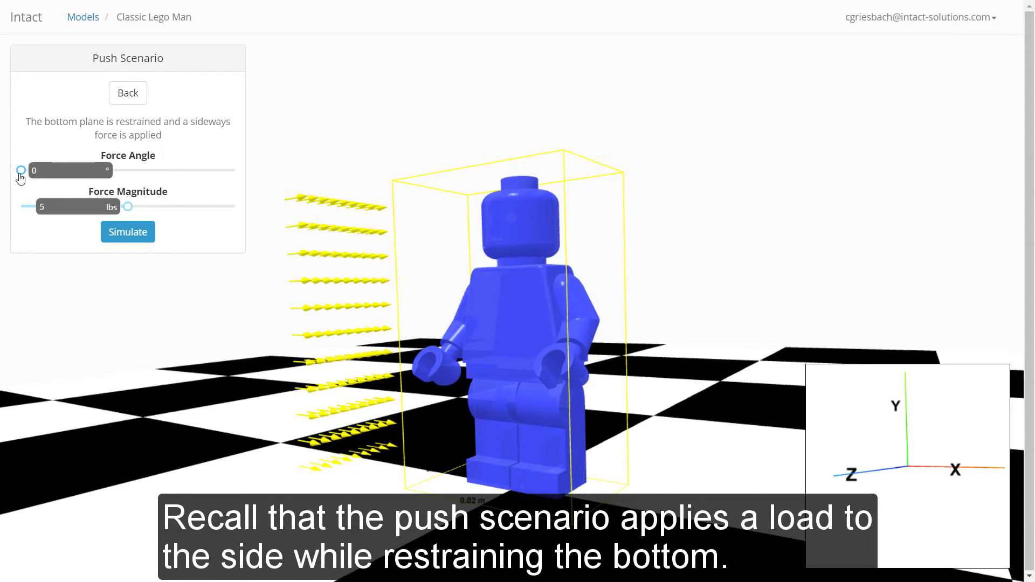
pyautogui.moveTo(21, 171); pyautogui.dragTo(182, 192)
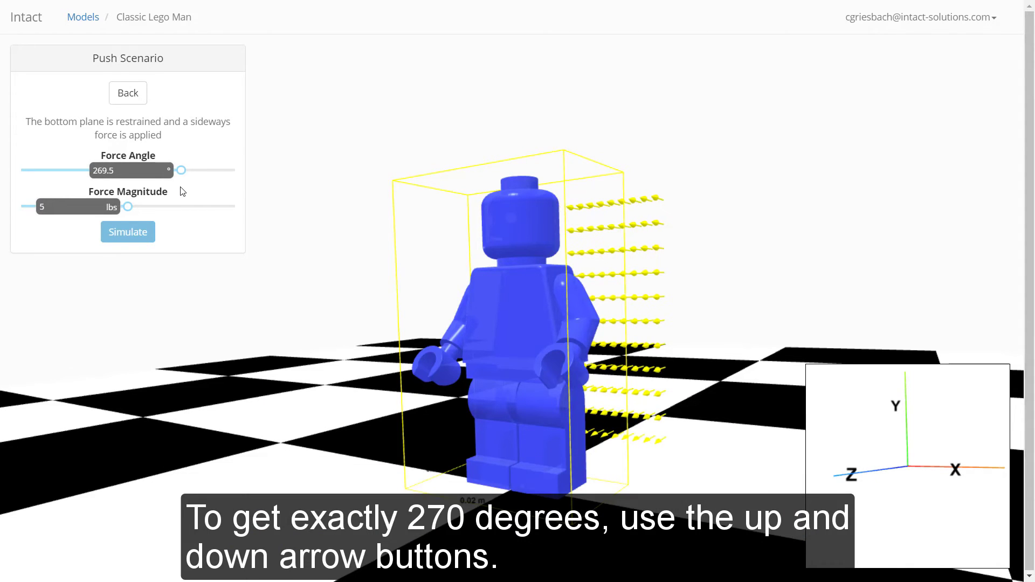
pyautogui.click(144, 168)
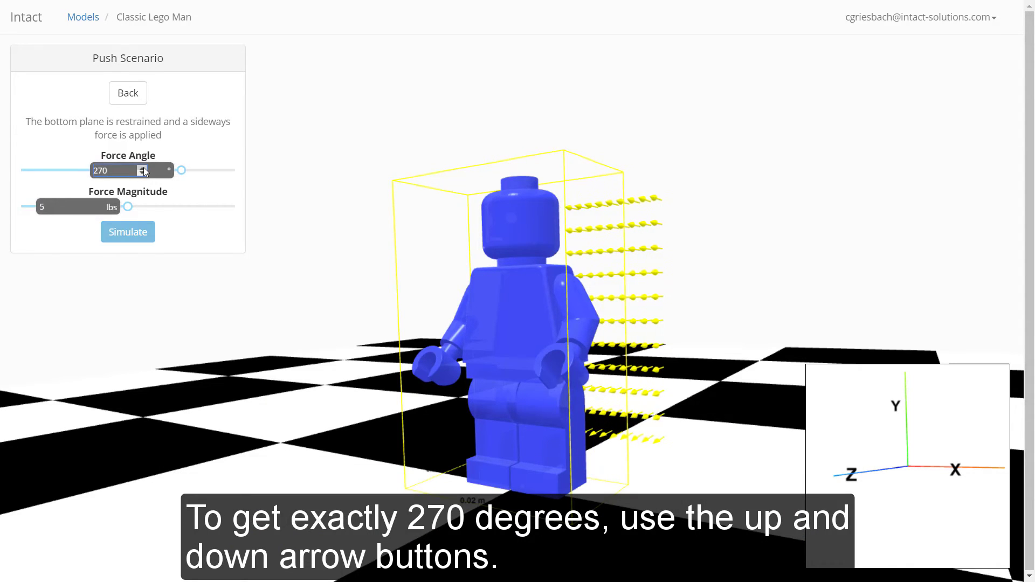
pyautogui.moveTo(644, 322); pyautogui.dragTo(605, 330)
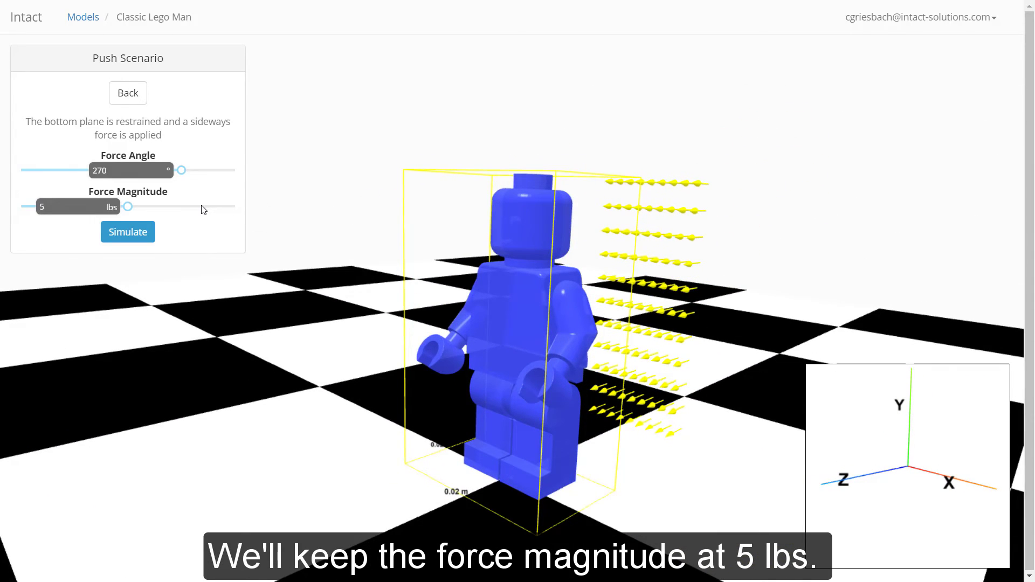
pyautogui.click(145, 233)
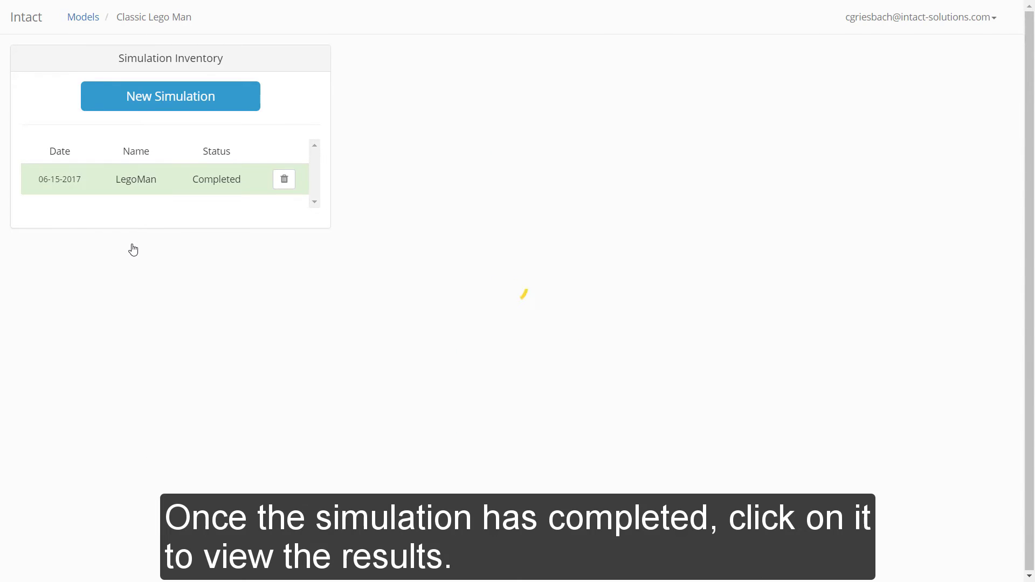
# Open the results of the completed LegoMan simulation with Total Displacement as the solution property.
pyautogui.click(155, 190)
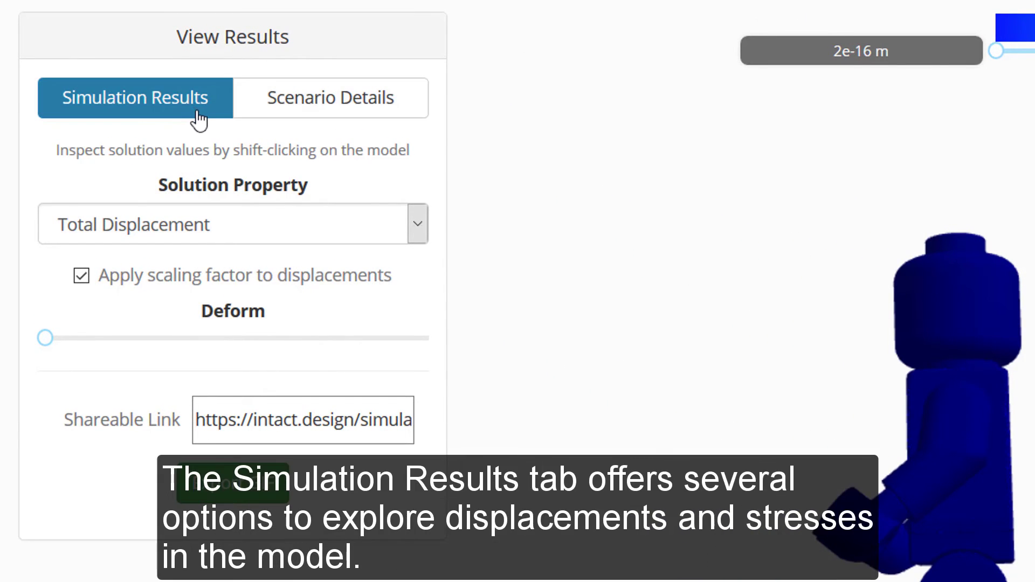
pyautogui.click(419, 227)
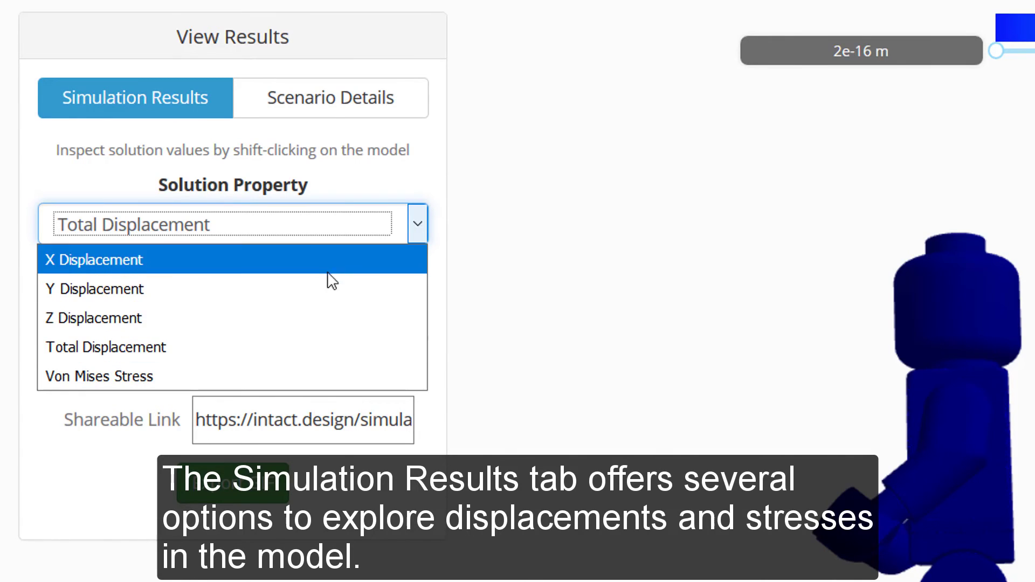
pyautogui.click(325, 348)
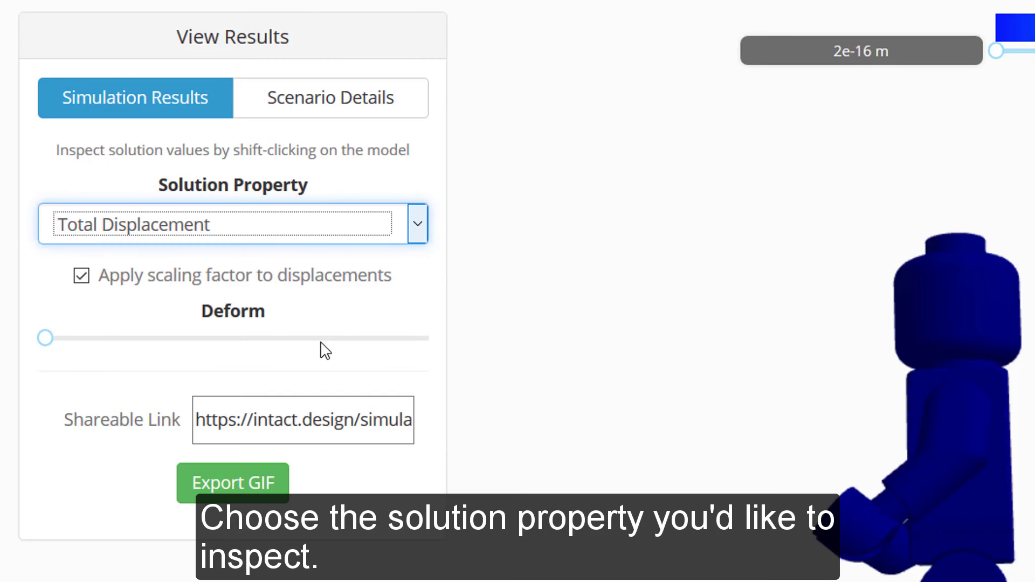
# Toggle the displacement scaling factor off and on again, and raise the deformation to about three quarters of its range.
pyautogui.moveTo(86, 283)
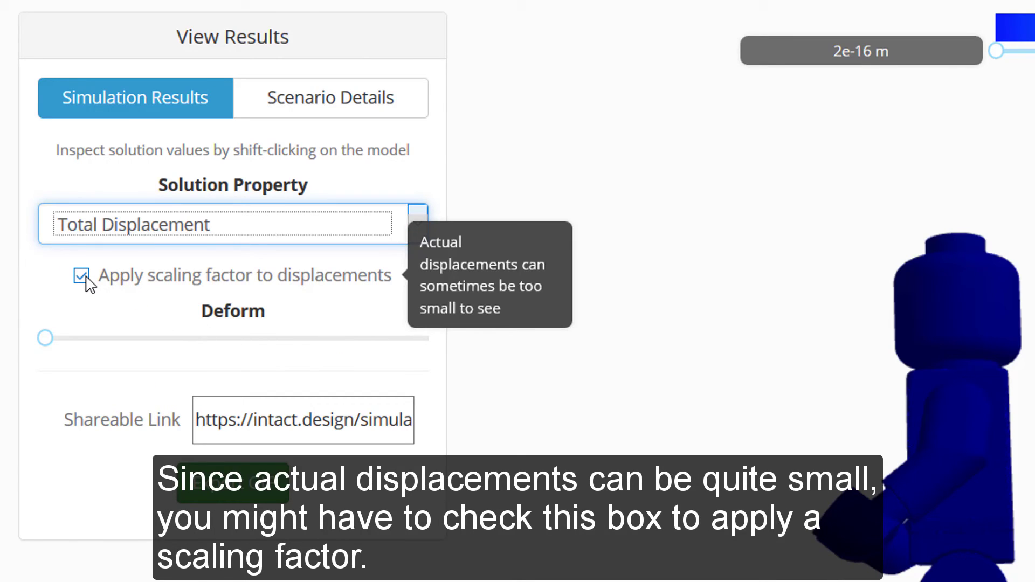
pyautogui.click(82, 276)
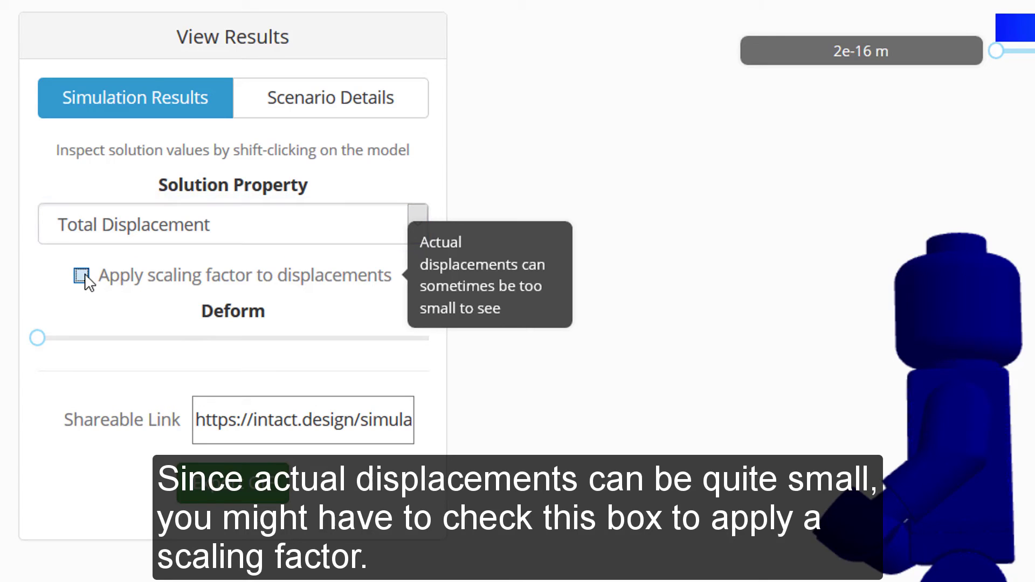
pyautogui.click(82, 276)
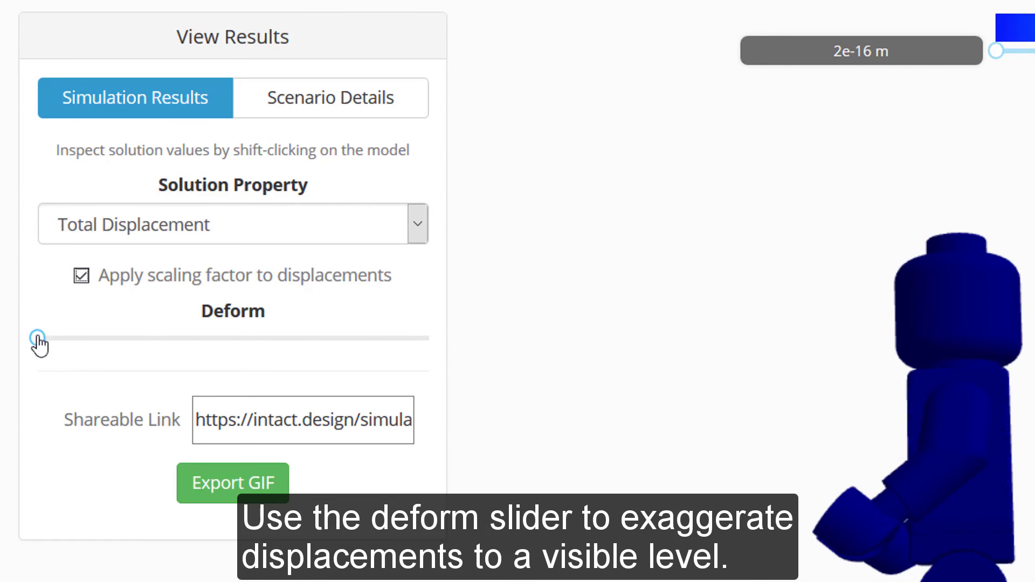
pyautogui.moveTo(37, 338); pyautogui.dragTo(147, 345)
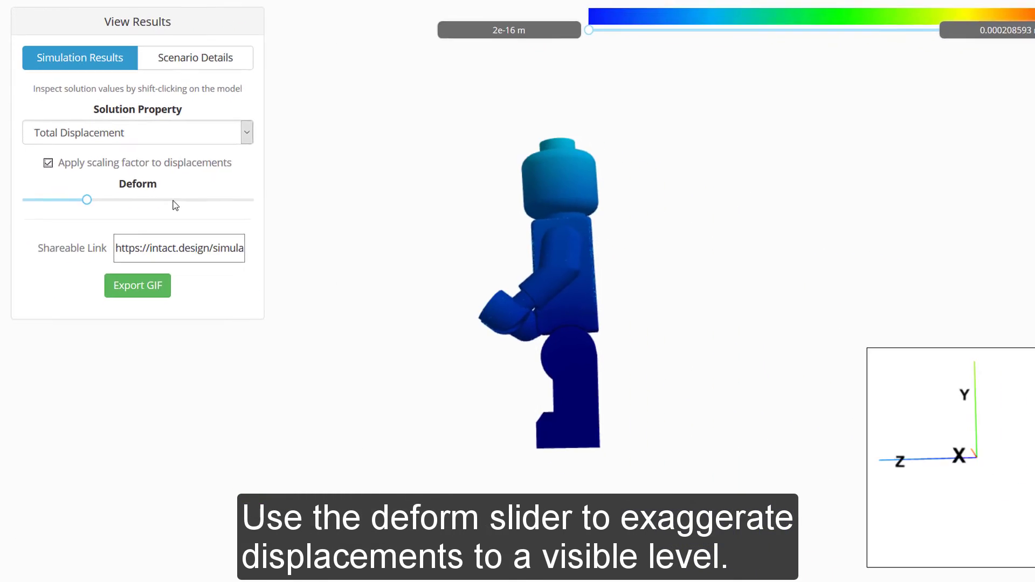
pyautogui.moveTo(176, 205)
pyautogui.mouseDown()
pyautogui.moveTo(276, 208)
pyautogui.moveTo(188, 192)
pyautogui.mouseUp()
pyautogui.moveTo(516, 340); pyautogui.dragTo(562, 21)
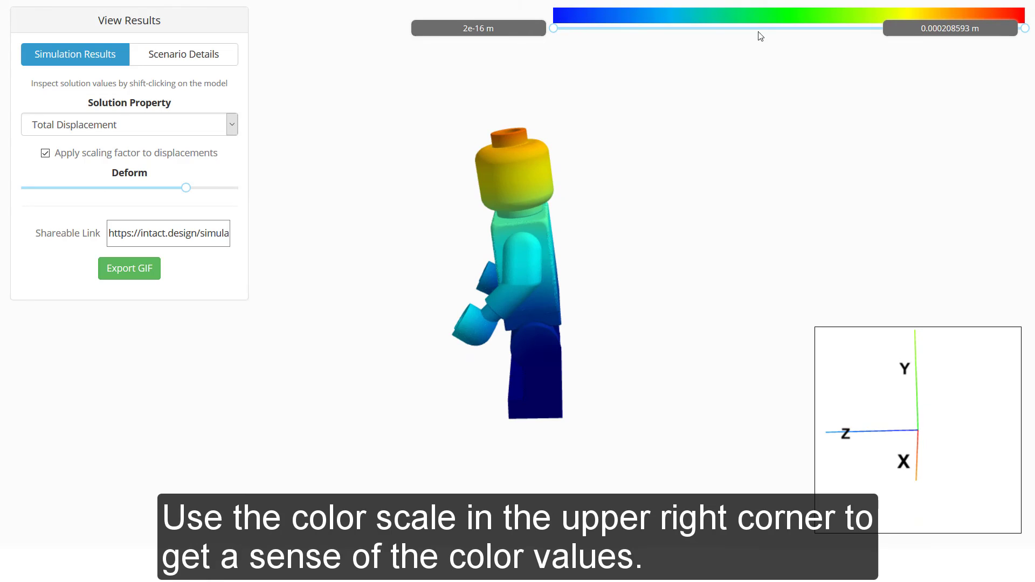
# Inspect the numerical results at points on the head and its top stud, and highlight the shareable results link.
pyautogui.keyDown('shift'); pyautogui.rightClick(542, 160); pyautogui.keyUp('shift')
pyautogui.press('Escape')
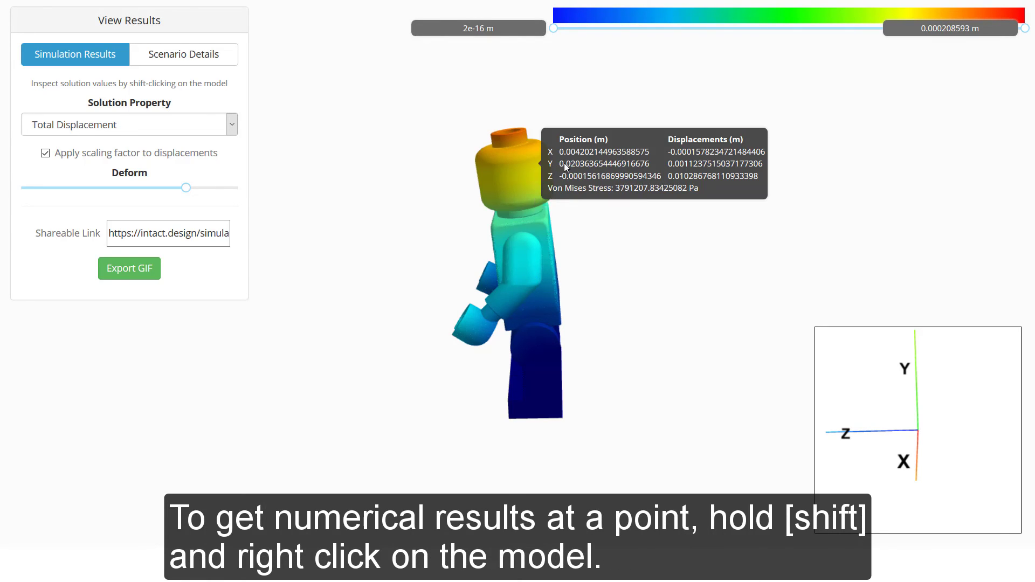
pyautogui.click(606, 181)
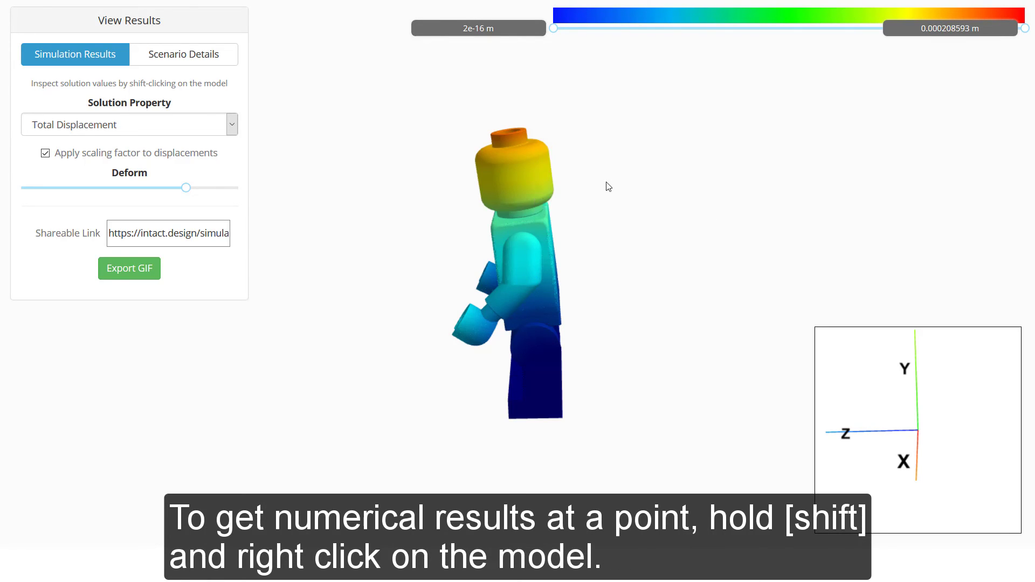
pyautogui.keyDown('shift'); pyautogui.rightClick(515, 137); pyautogui.keyUp('shift')
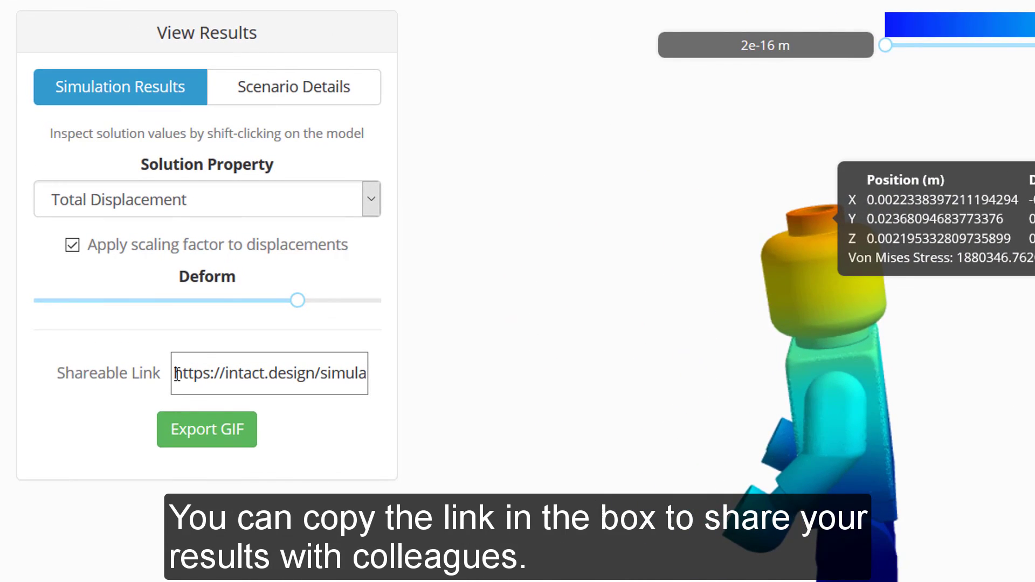
pyautogui.moveTo(179, 373); pyautogui.dragTo(482, 382)
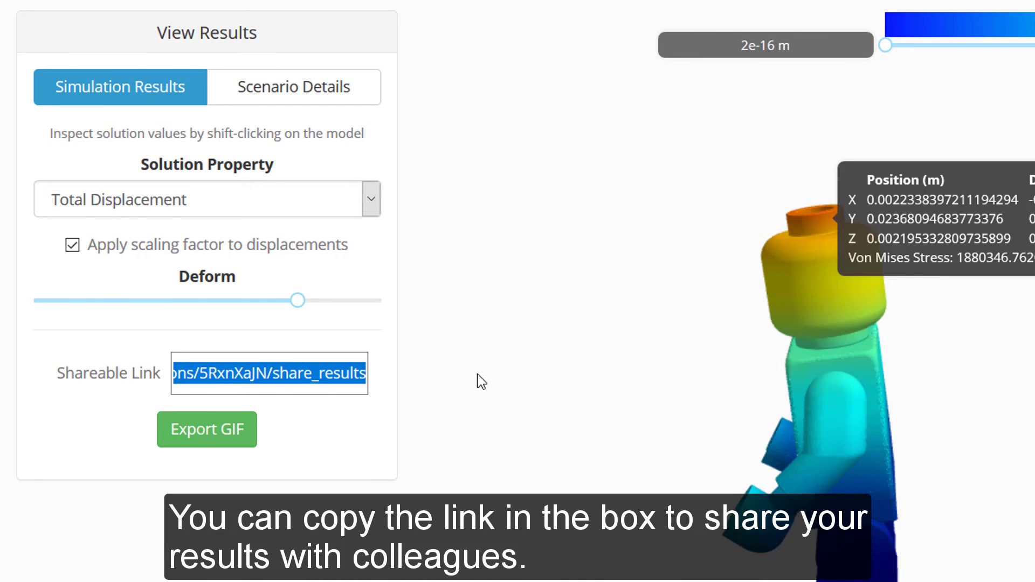
pyautogui.click(352, 426)
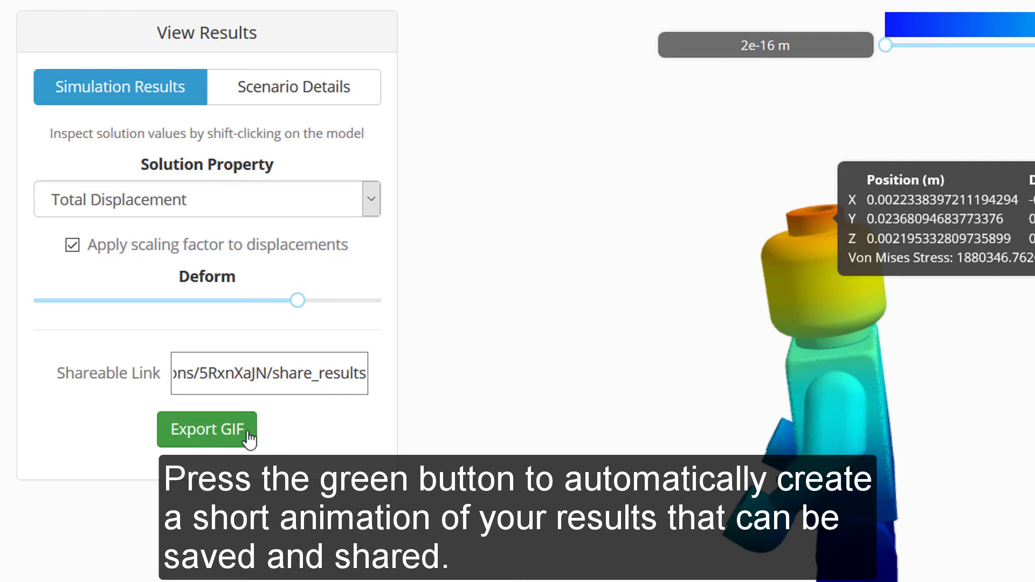
# Look through other solution properties of the results, including Von Mises Stress and X Displacement.
pyautogui.click(372, 199)
pyautogui.press('Escape')
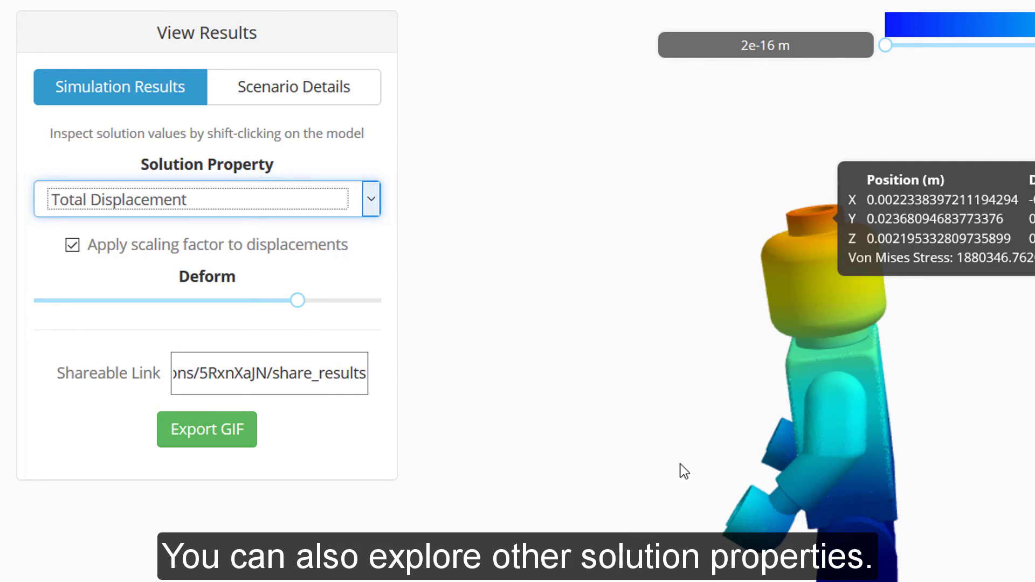
pyautogui.click(371, 200)
pyautogui.click(311, 235)
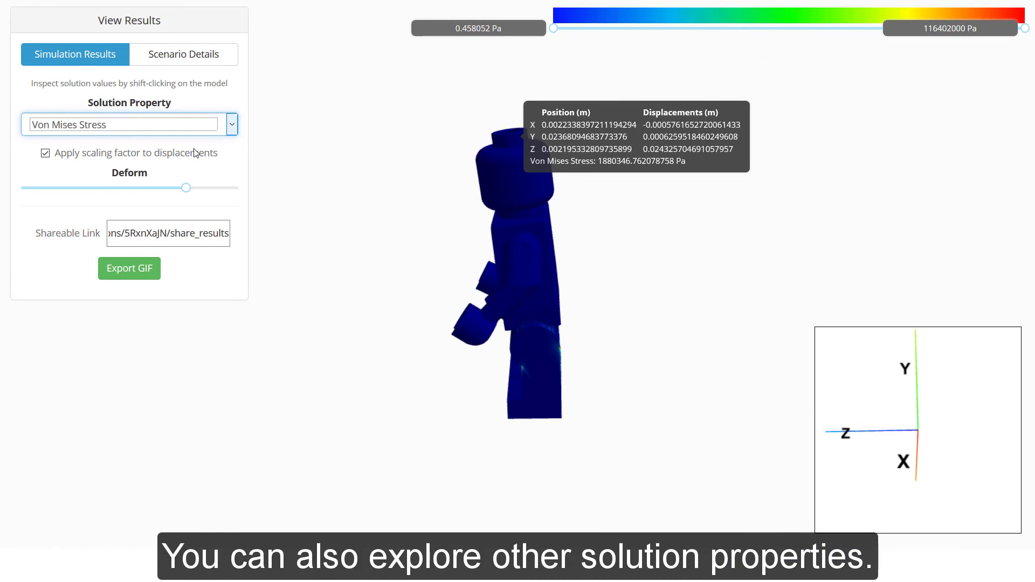
pyautogui.click(232, 122)
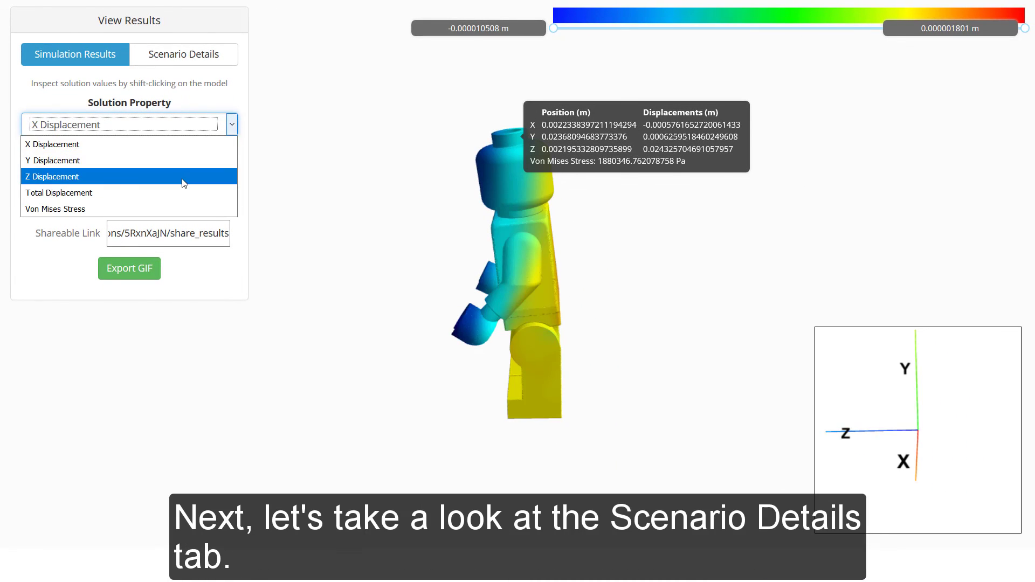
pyautogui.press('Escape')
# Review the part materials and loads in the scenario details, and show the loads and restraints on the model.
pyautogui.click(198, 58)
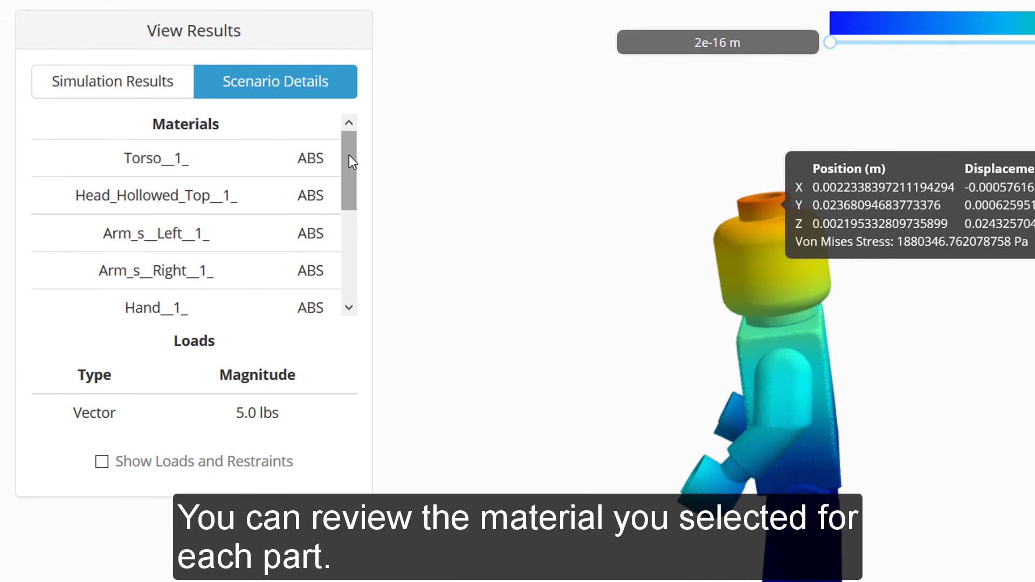
pyautogui.moveTo(348, 155); pyautogui.dragTo(346, 210)
pyautogui.scroll(-2, 350, 275)
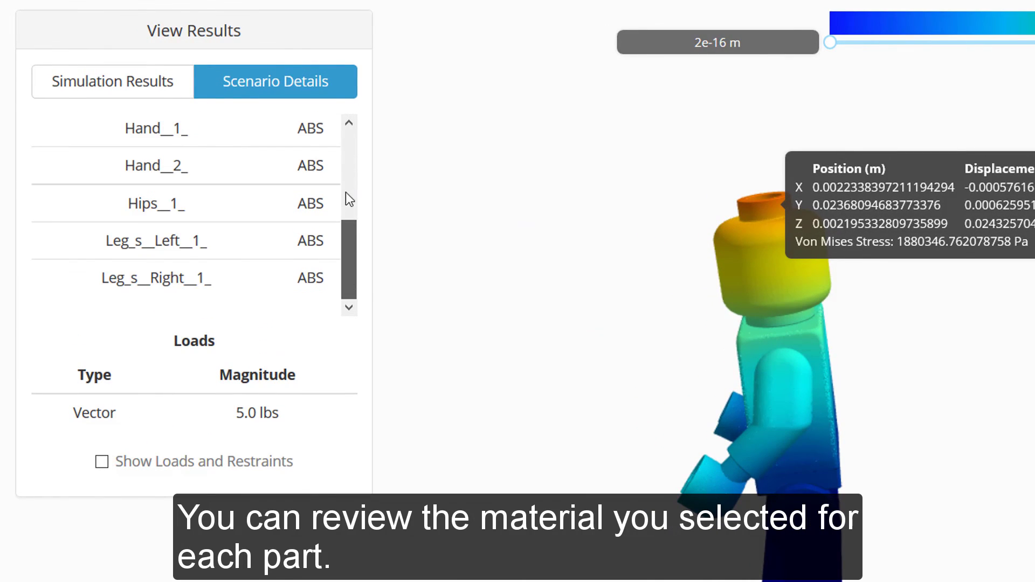
pyautogui.scroll(5, 348, 138)
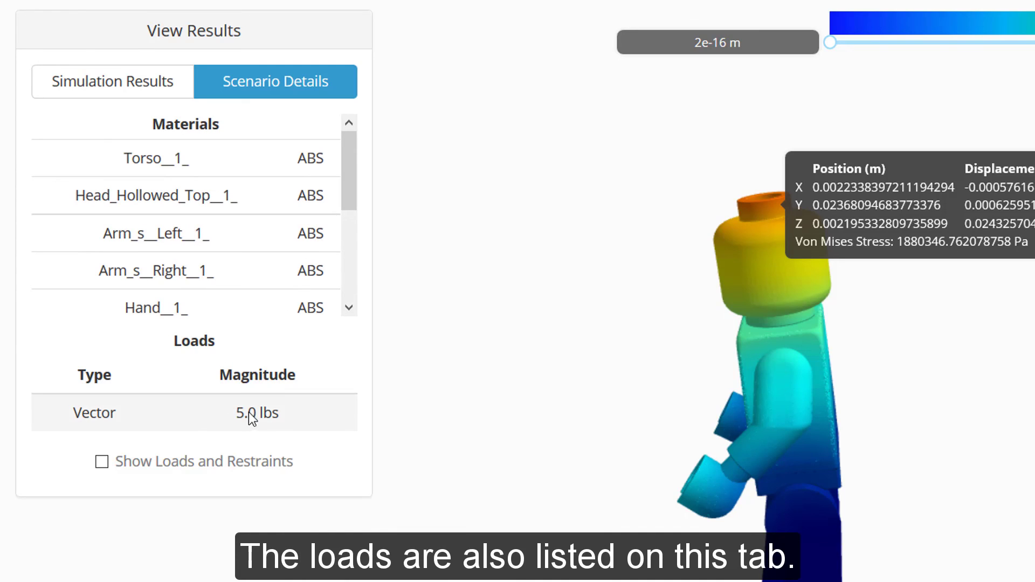
pyautogui.click(112, 465)
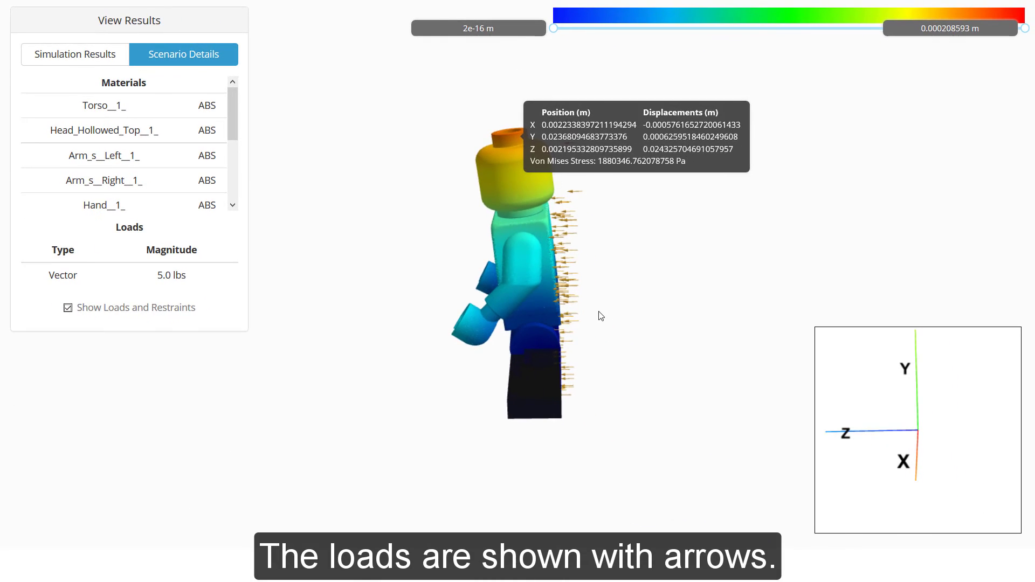
pyautogui.moveTo(599, 311); pyautogui.dragTo(550, 252)
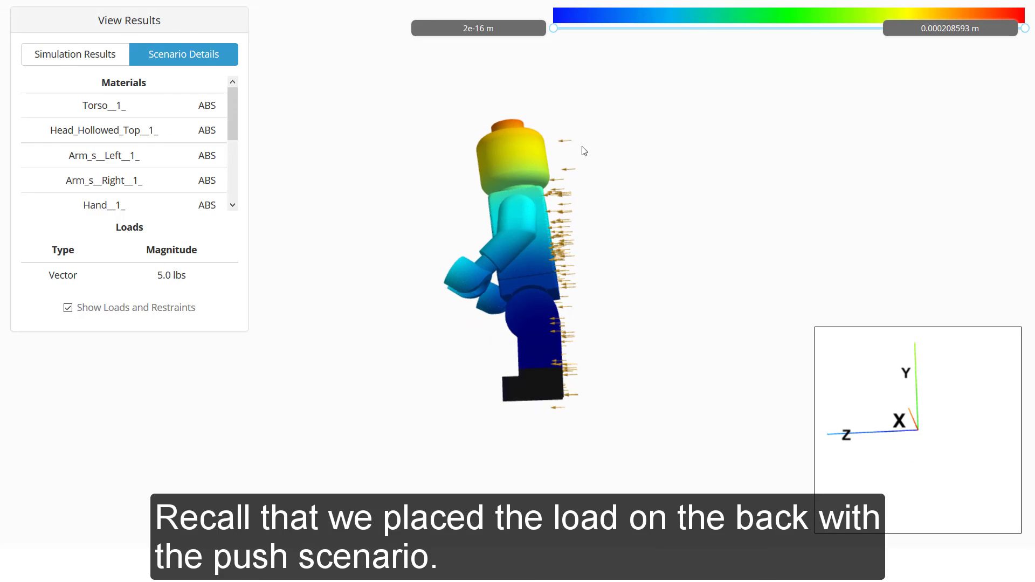